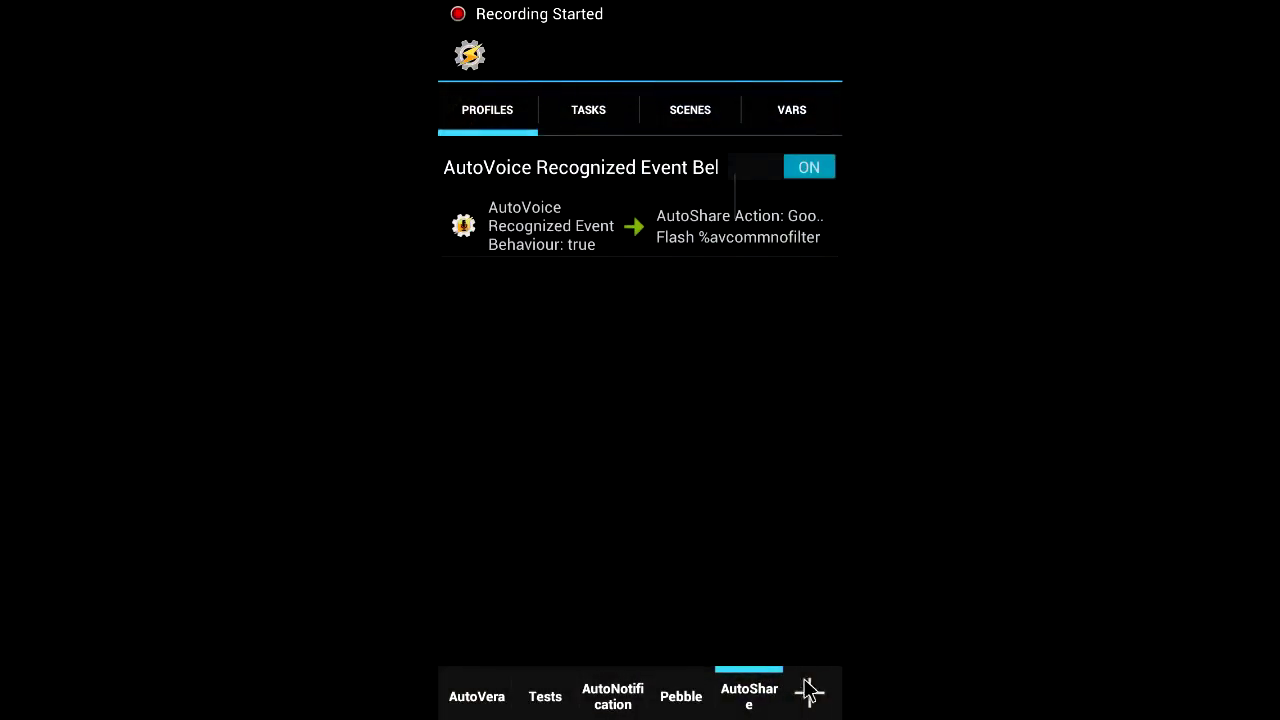
# Create a new profile with an AutoVoice Recognized plugin state and open its configuration
pyautogui.click(808, 690)
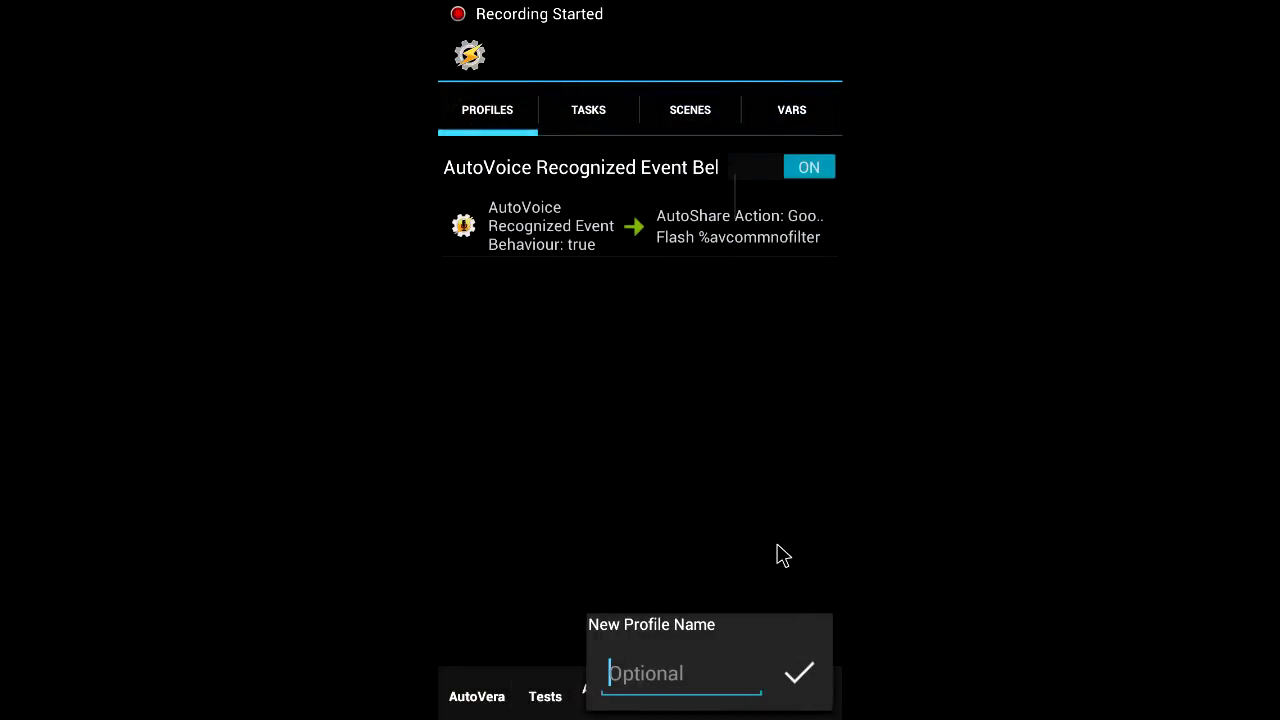
pyautogui.click(800, 382)
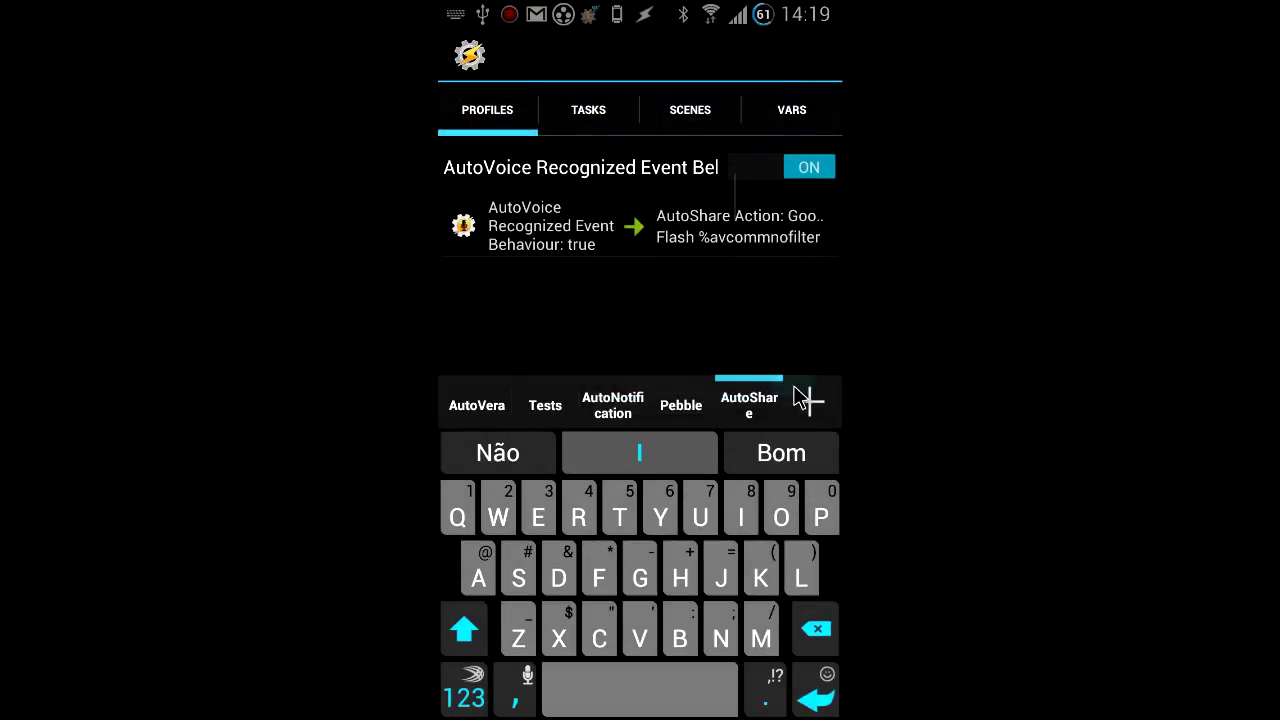
pyautogui.click(645, 590)
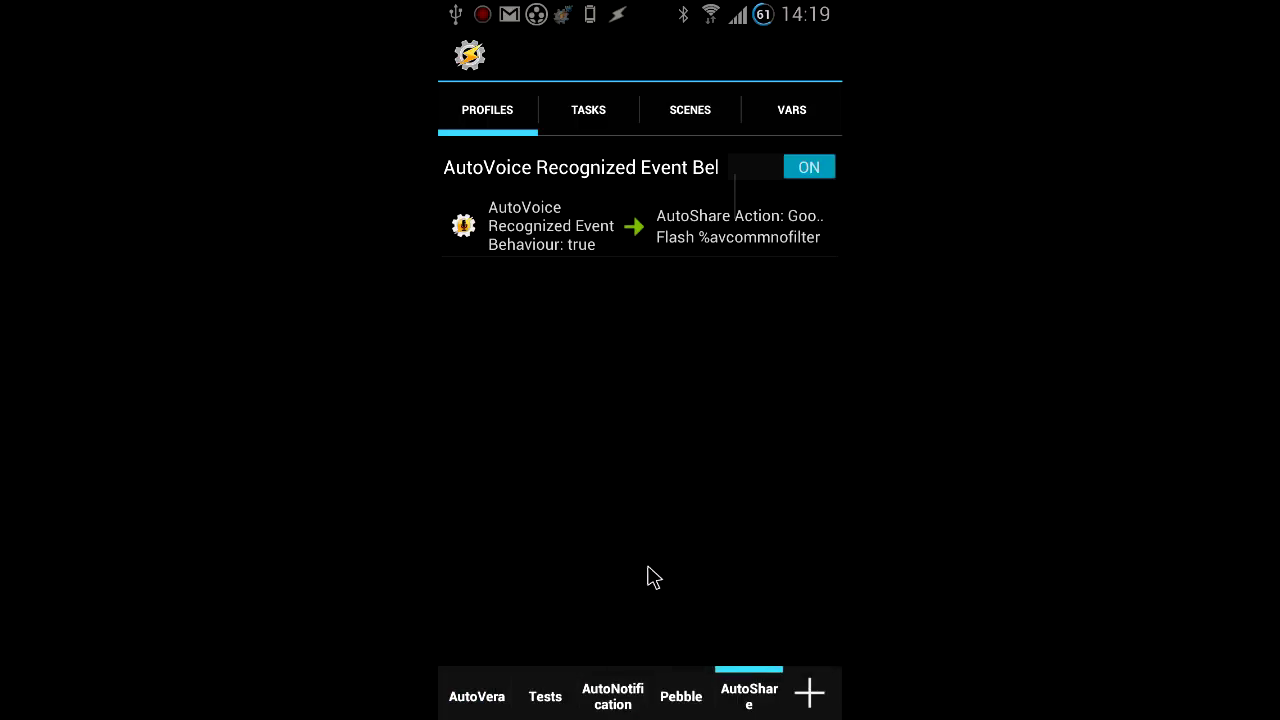
pyautogui.click(748, 362)
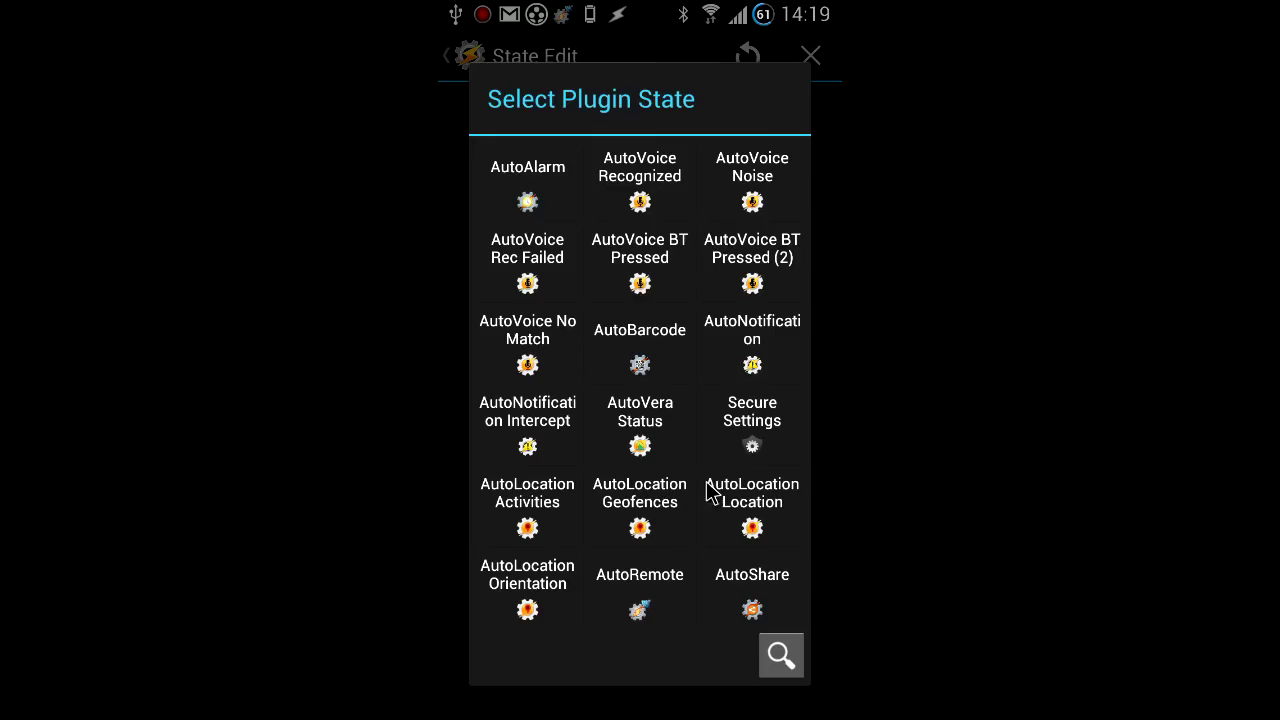
pyautogui.click(633, 203)
pyautogui.click(812, 116)
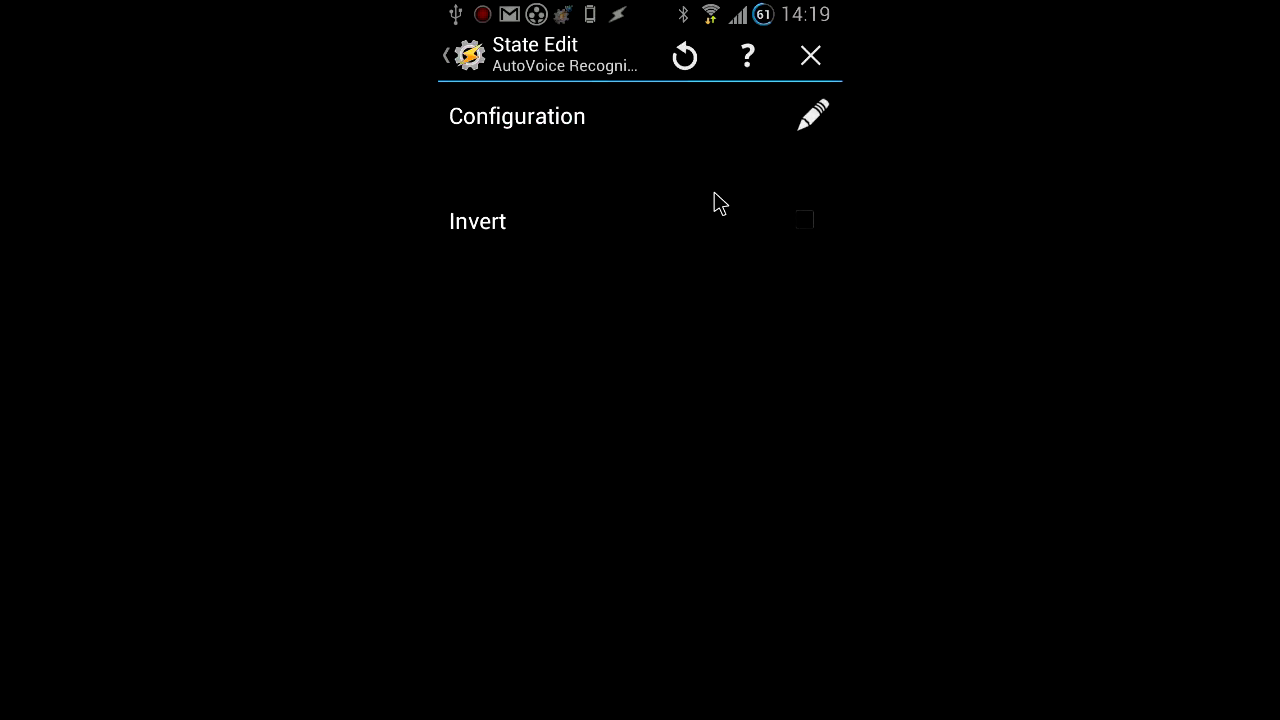
# Enable Event Behaviour and begin the Command Filter with 'Search for (?<query>.+) '
pyautogui.click(720, 195)
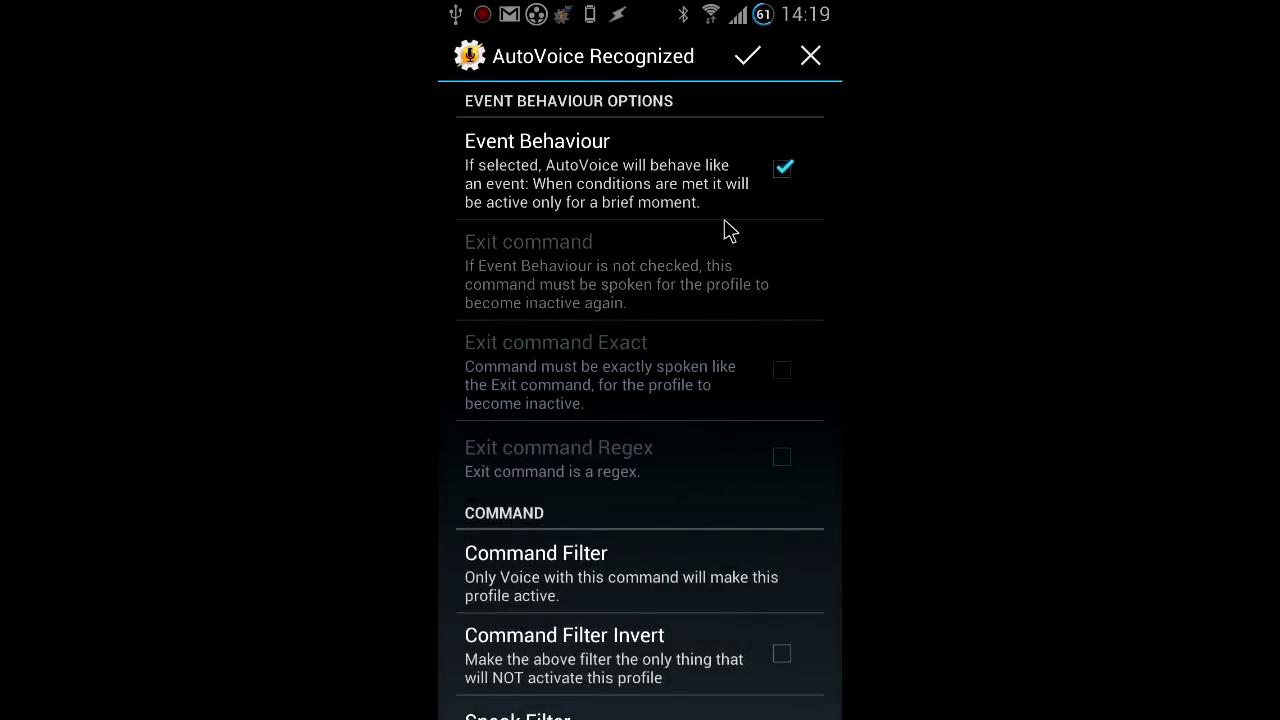
pyautogui.click(710, 580)
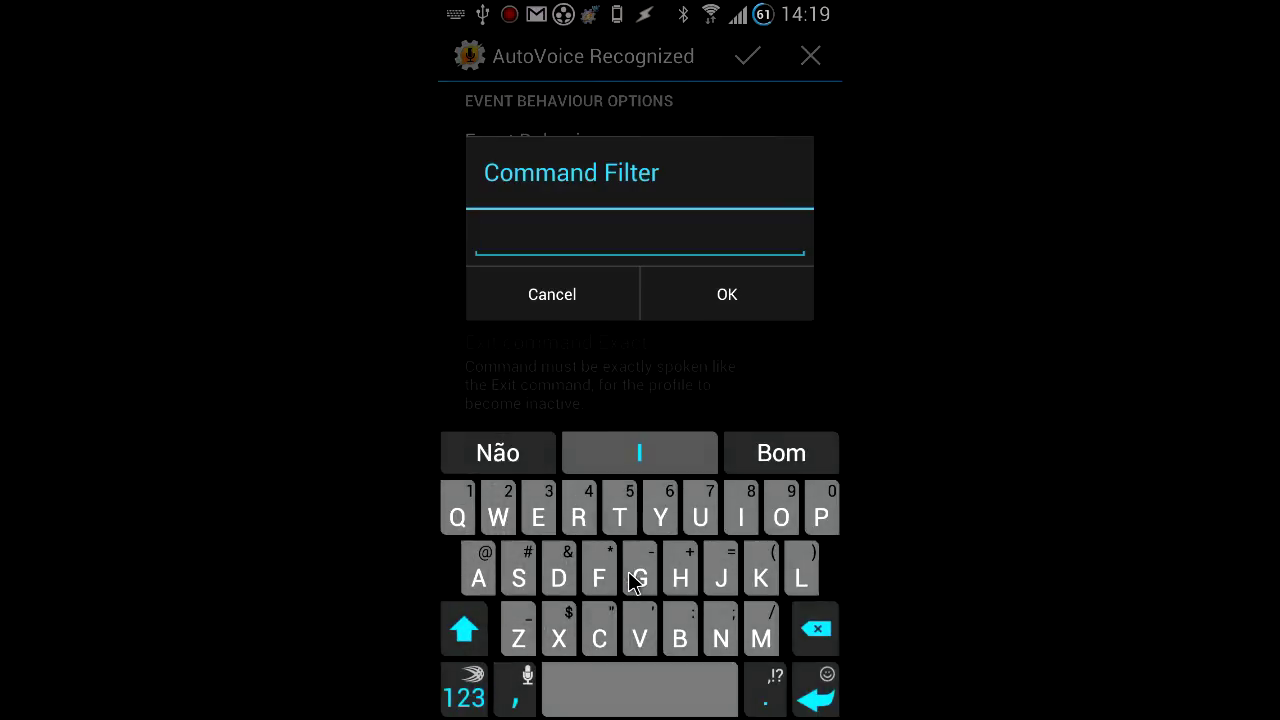
pyautogui.moveTo(521, 579)
pyautogui.mouseDown()
pyautogui.moveTo(510, 575)
pyautogui.moveTo(585, 615)
pyautogui.moveTo(717, 578)
pyautogui.moveTo(680, 579)
pyautogui.mouseUp()
pyautogui.moveTo(600, 580)
pyautogui.mouseDown()
pyautogui.moveTo(749, 517)
pyautogui.moveTo(578, 518)
pyautogui.mouseUp()
pyautogui.click(464, 697)
pyautogui.click(781, 515)
pyautogui.click(741, 578)
pyautogui.moveTo(781, 515); pyautogui.dragTo(780, 514)
pyautogui.click(464, 690)
pyautogui.write('query')
pyautogui.click(815, 628)
pyautogui.click(464, 697)
pyautogui.click(822, 507)
pyautogui.click(619, 690)
pyautogui.click(619, 507)
pyautogui.click(804, 628)
pyautogui.click(822, 507)
pyautogui.click(700, 690)
# Finish the Command Filter with 'on (?<app>.+)' and confirm it
pyautogui.click(781, 518)
pyautogui.click(720, 640)
pyautogui.click(668, 690)
pyautogui.click(464, 690)
pyautogui.click(781, 518)
pyautogui.click(741, 578)
pyautogui.click(790, 518)
pyautogui.click(464, 690)
pyautogui.write('app')
pyautogui.click(464, 690)
pyautogui.click(822, 507)
pyautogui.click(620, 690)
pyautogui.click(619, 507)
pyautogui.click(822, 507)
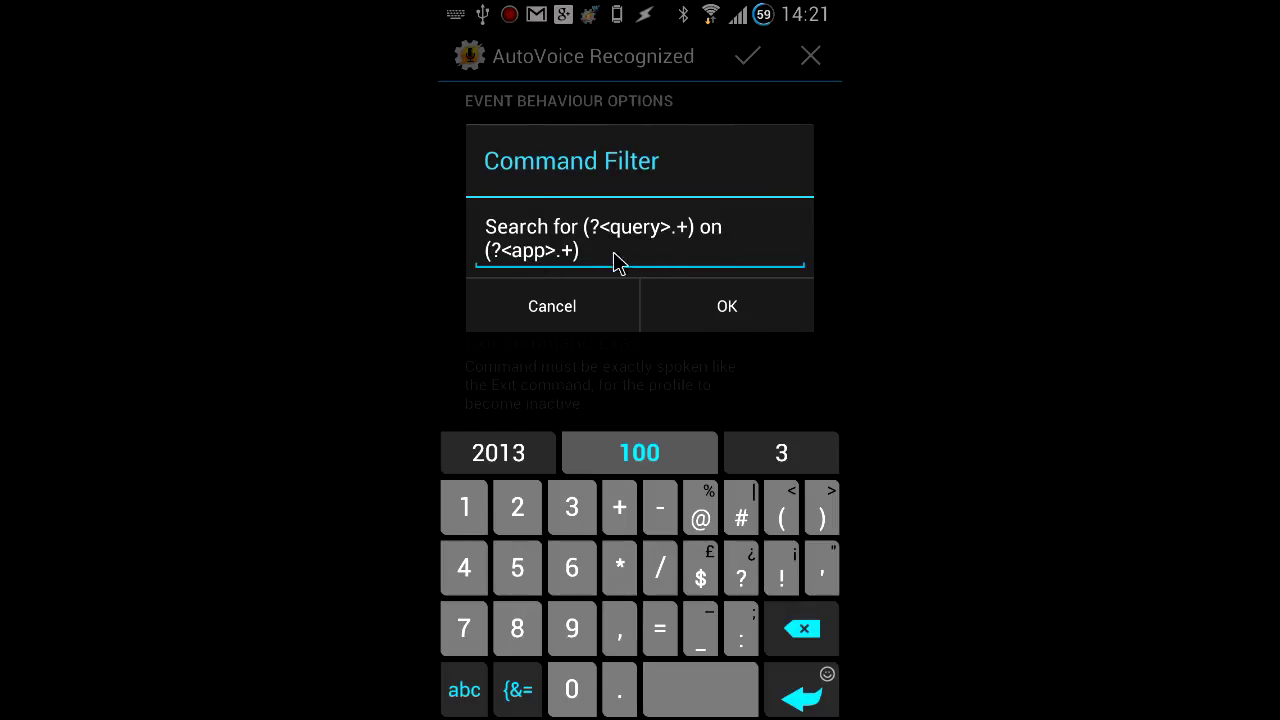
pyautogui.click(727, 307)
# Turn on Use Regex for the command filter
pyautogui.moveTo(691, 571); pyautogui.dragTo(688, 360)
pyautogui.scroll(-3, 681, 563)
pyautogui.click(675, 595)
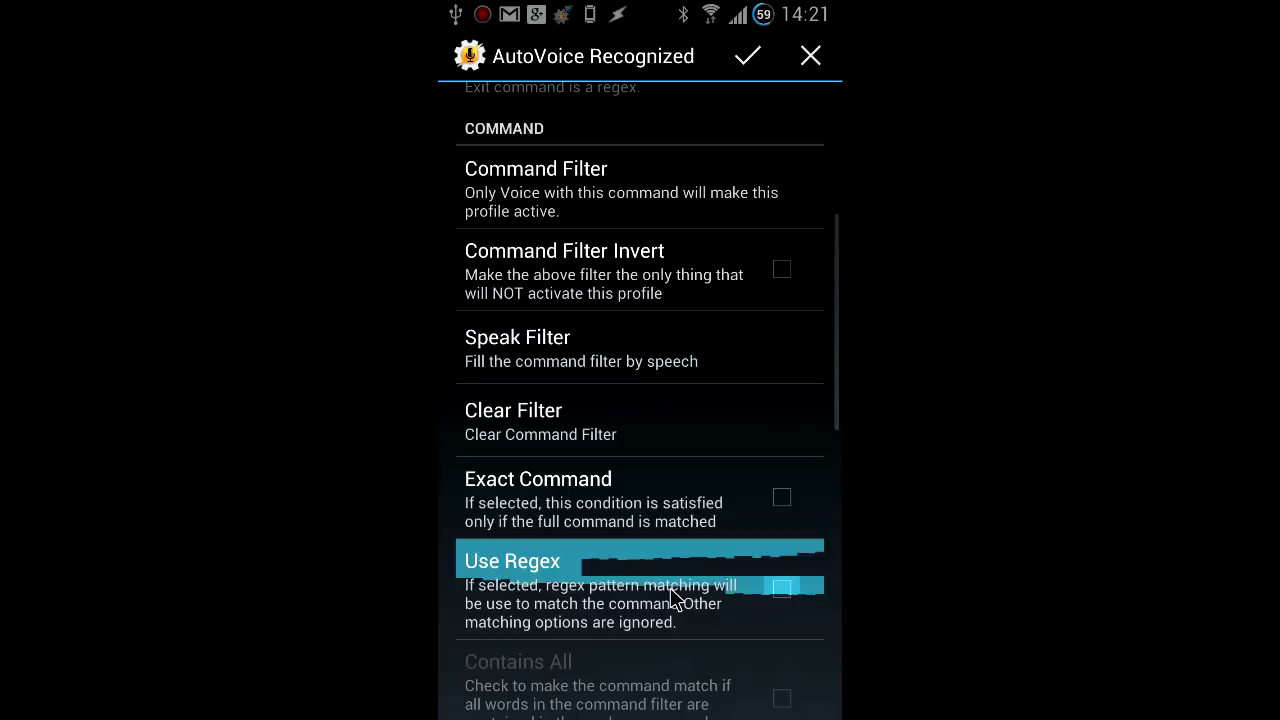
# Save the regex AutoVoice state, link a new task, and start adding a plugin action
pyautogui.click(740, 62)
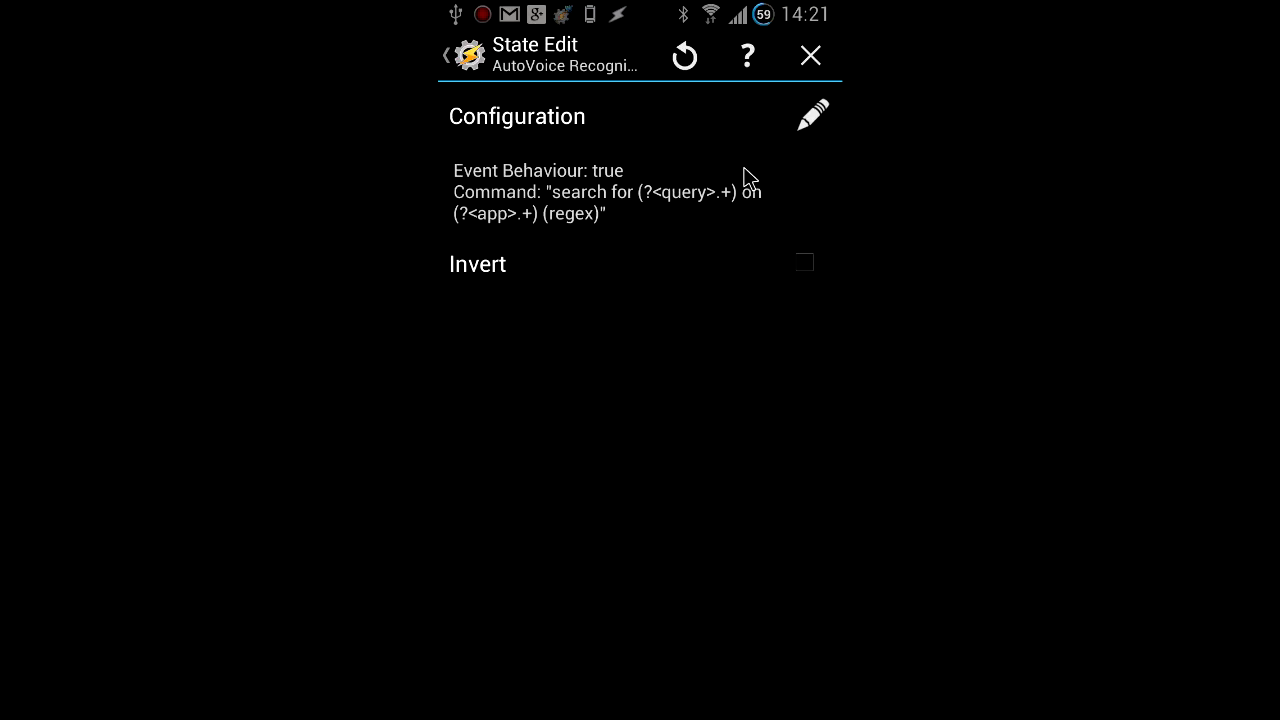
pyautogui.rightClick(750, 177)
pyautogui.click(723, 345)
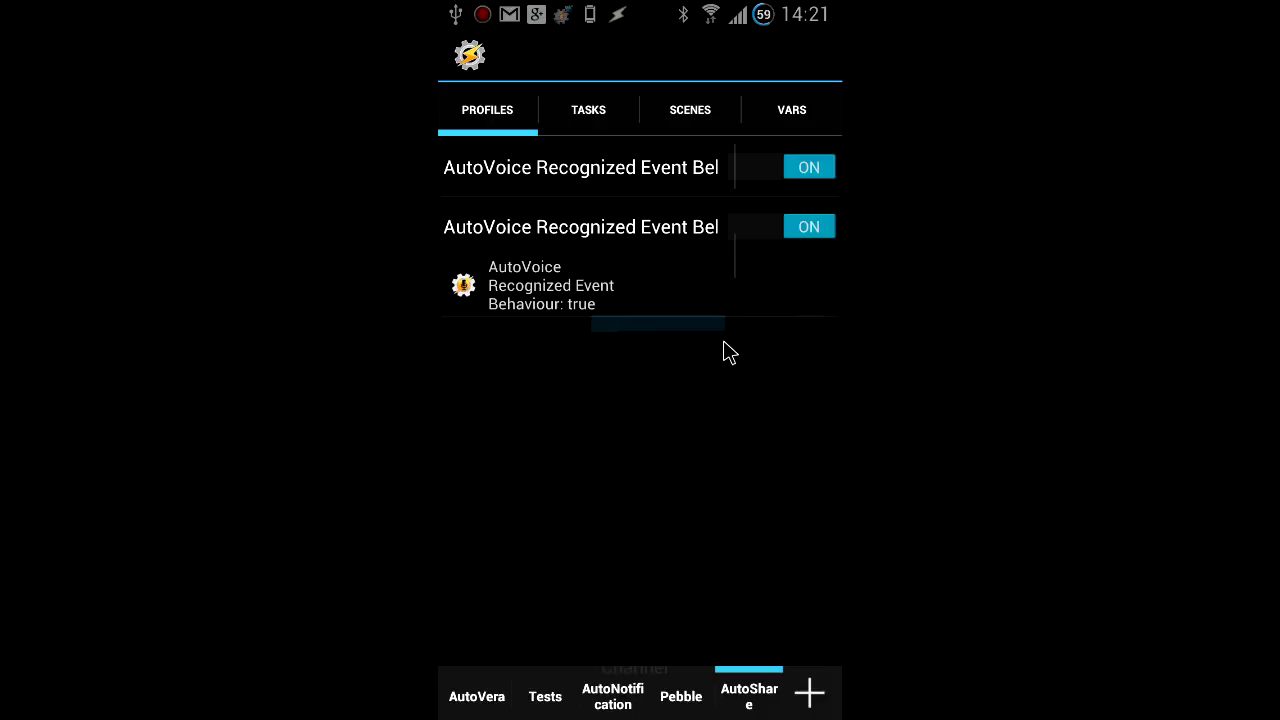
pyautogui.click(800, 264)
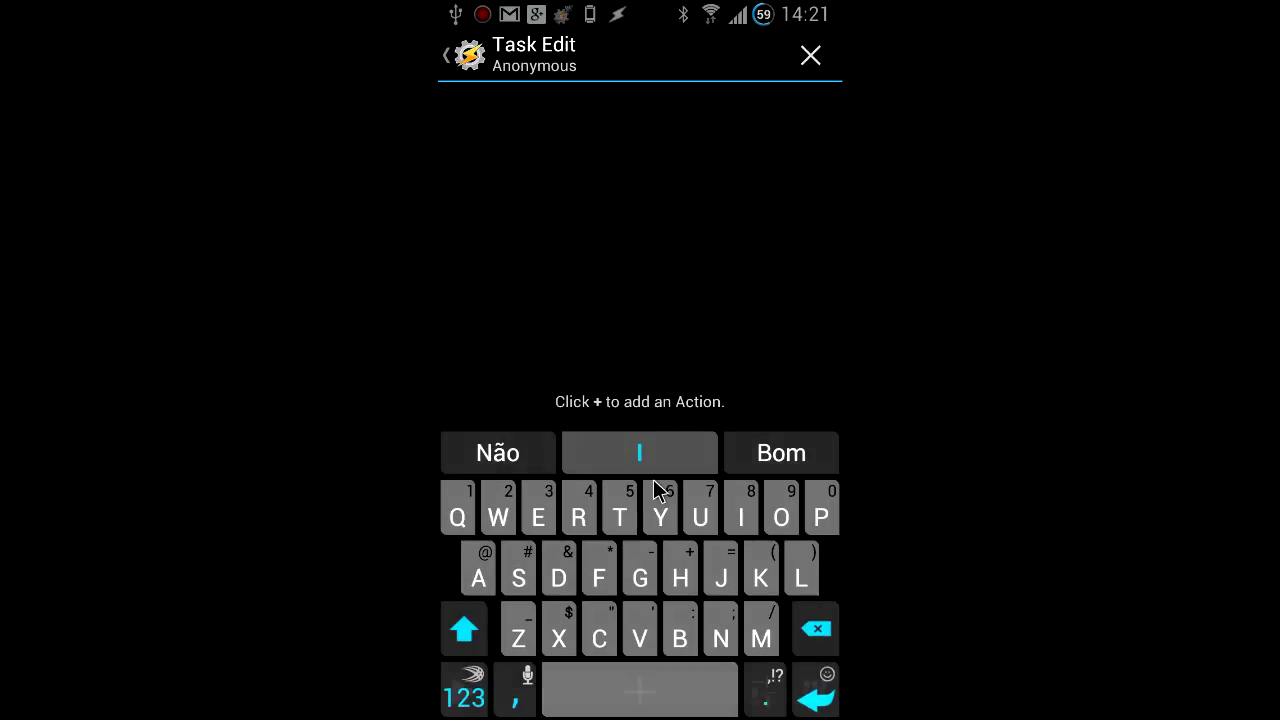
pyautogui.click(642, 698)
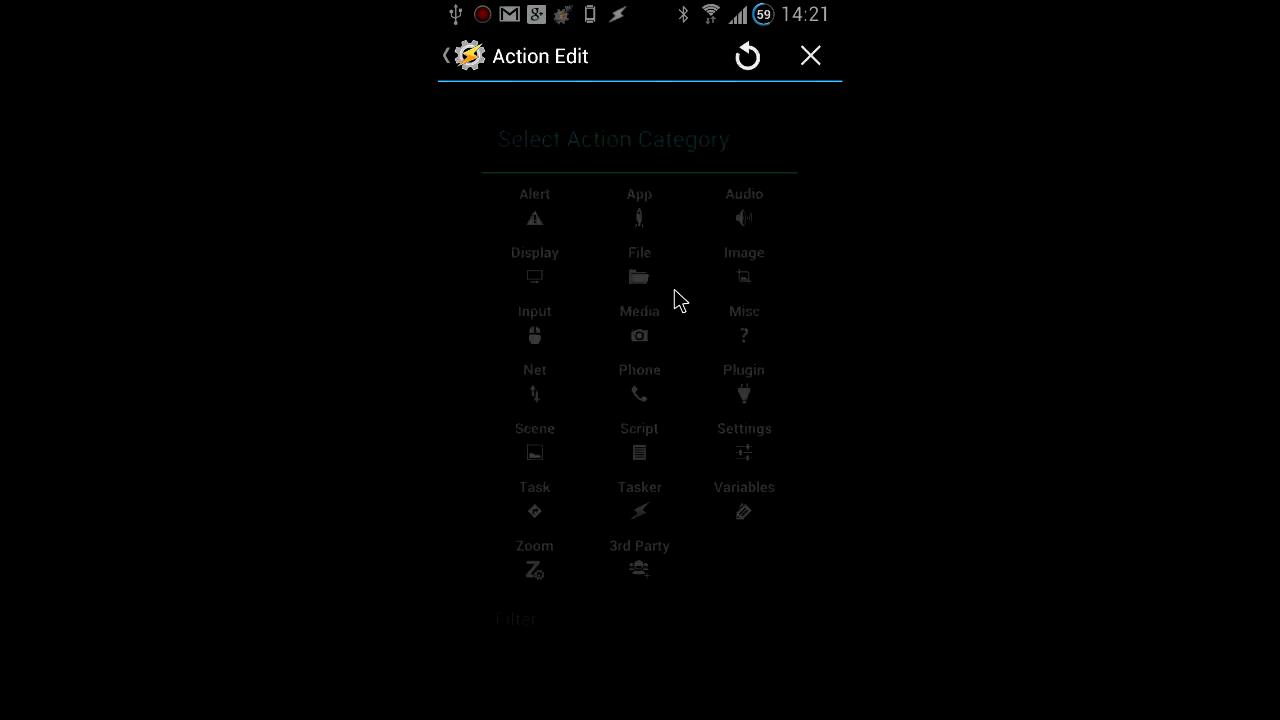
pyautogui.click(752, 385)
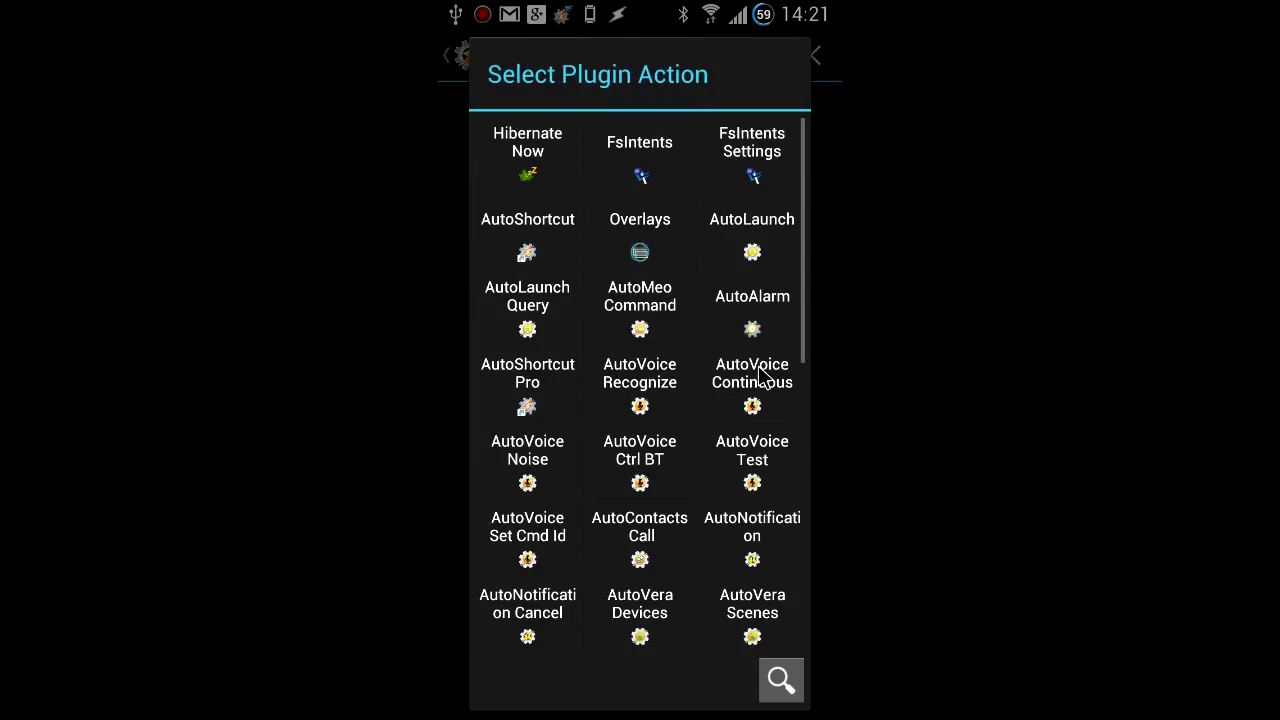
# Add AutoLaunch Query with App Nickname %app and Contains All App Nickname enabled
pyautogui.click(527, 330)
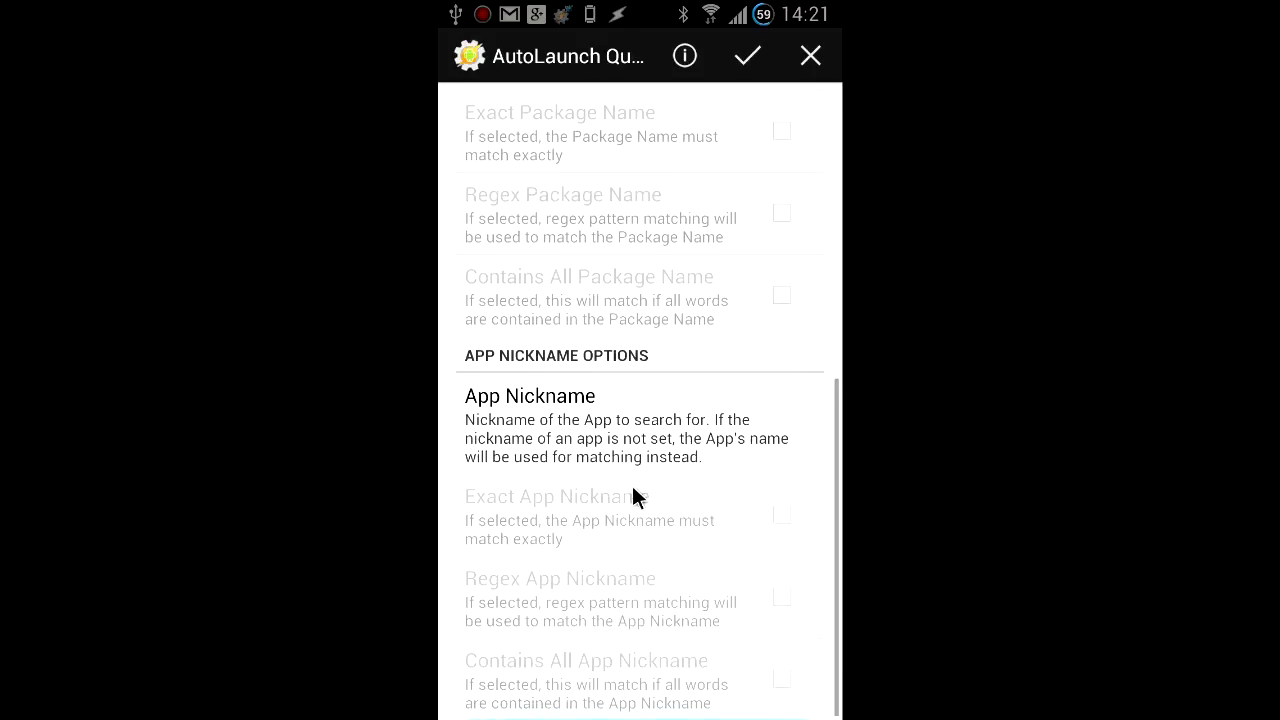
pyautogui.click(603, 440)
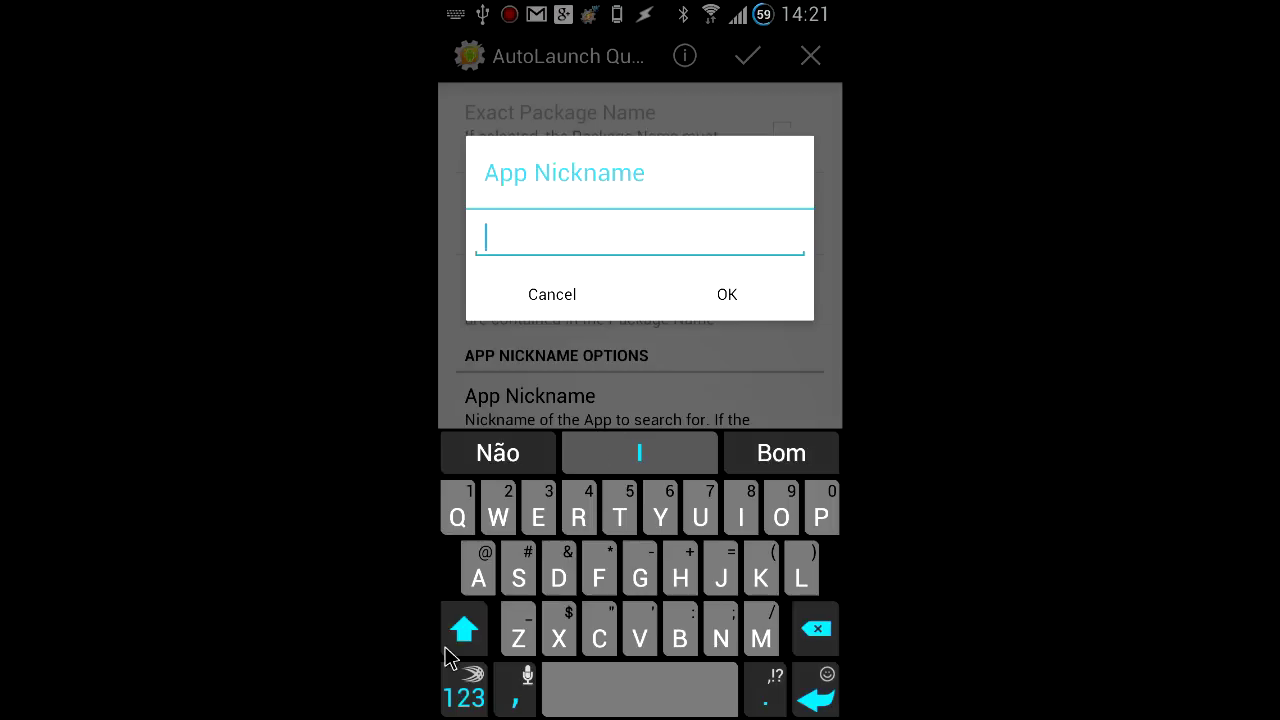
pyautogui.click(463, 690)
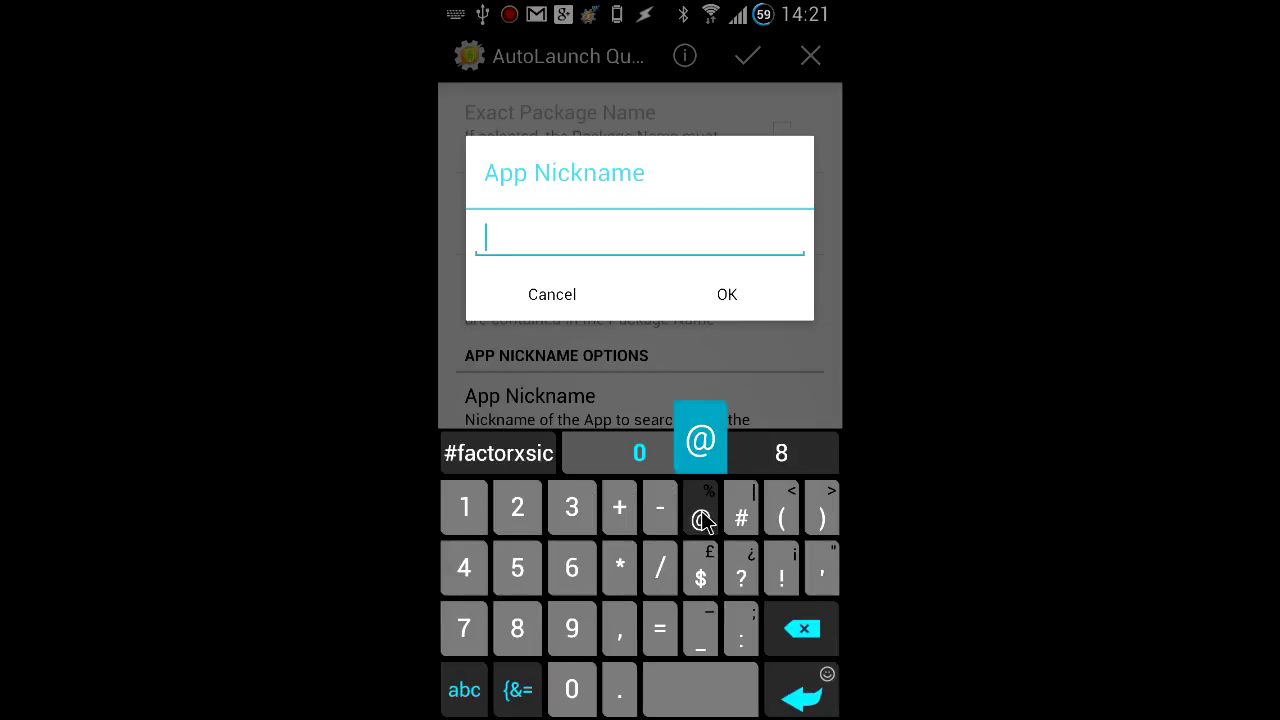
pyautogui.write('%')
pyautogui.click(463, 690)
pyautogui.write('app')
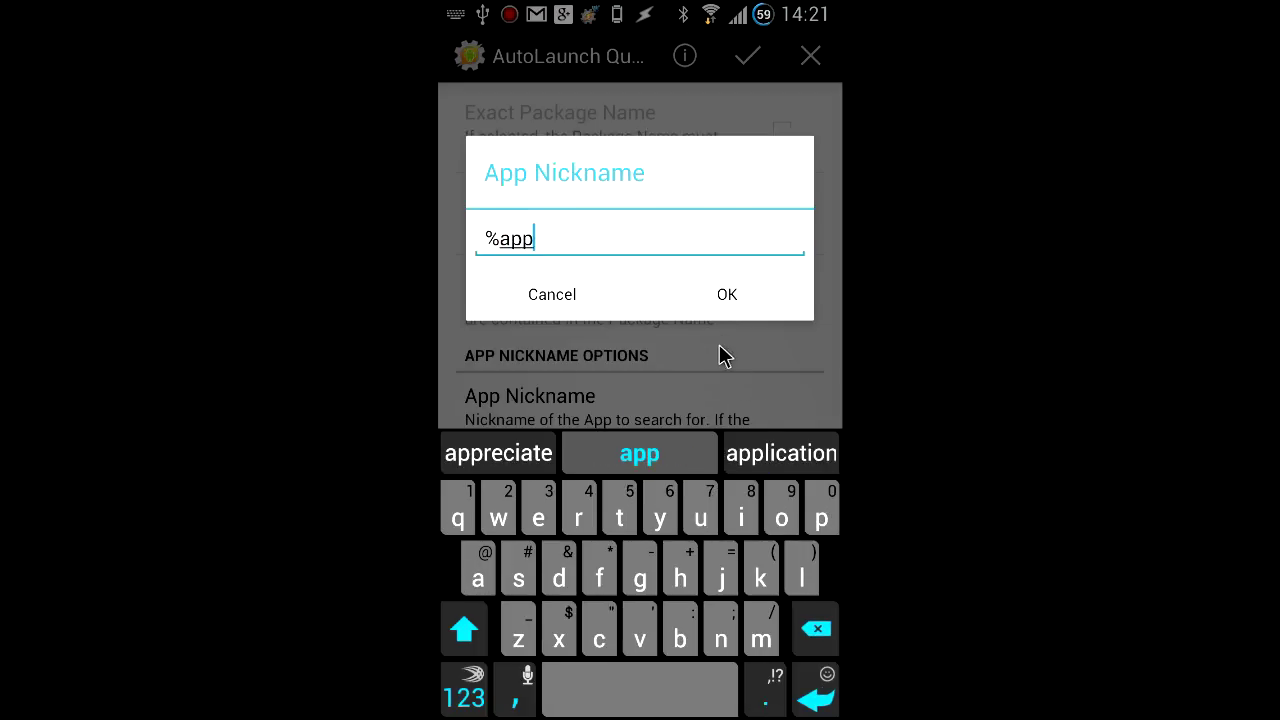
pyautogui.click(720, 295)
pyautogui.click(779, 678)
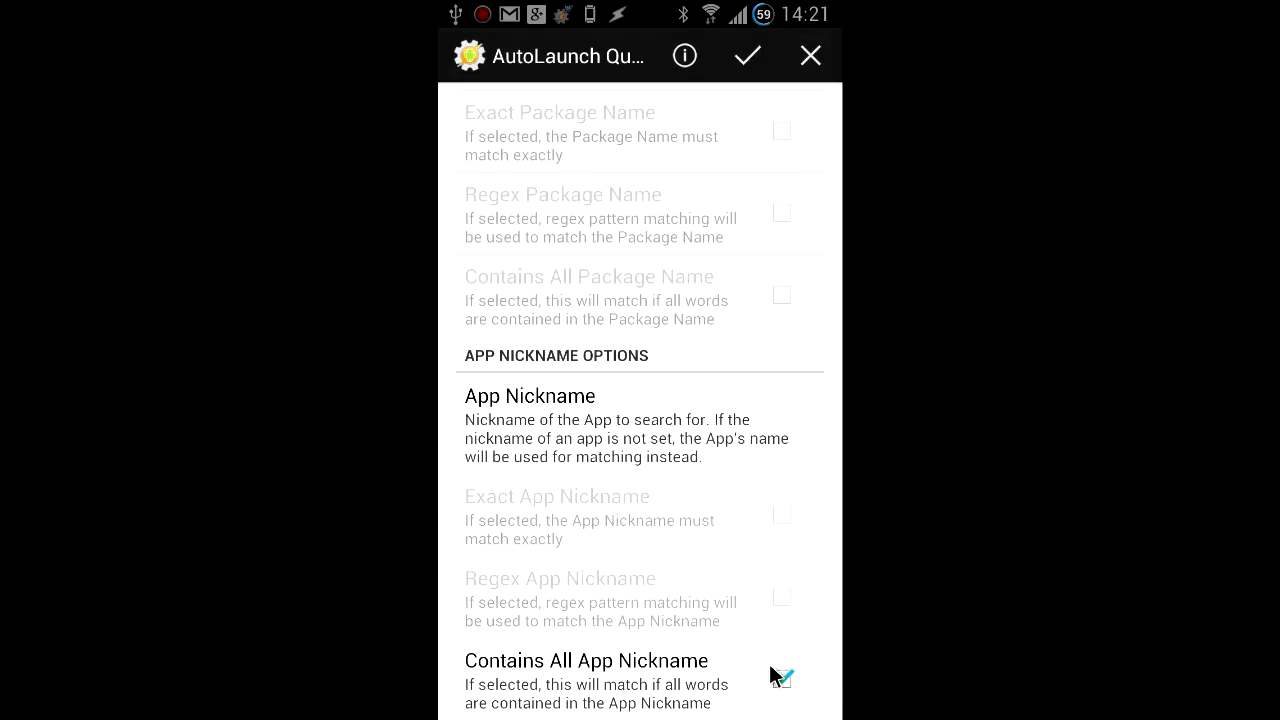
pyautogui.click(747, 60)
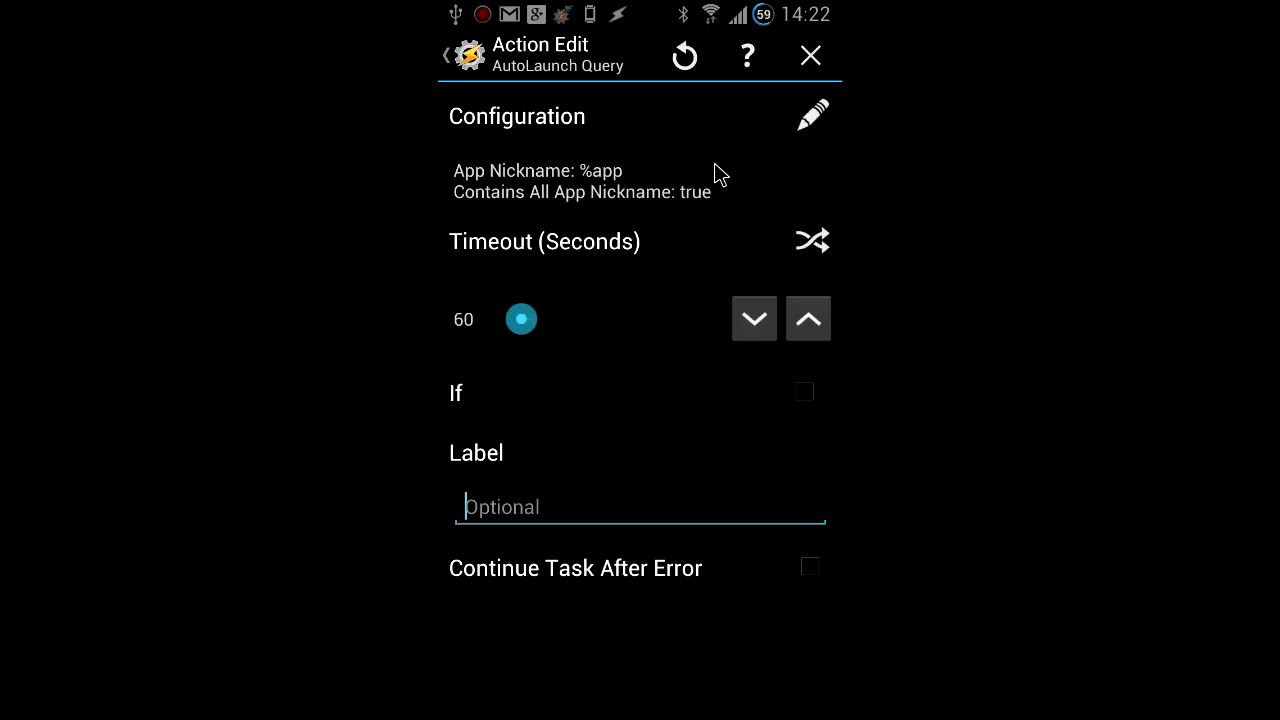
# Add a Flash action whose text begins 'Searching for %query'
pyautogui.rightClick(714, 163)
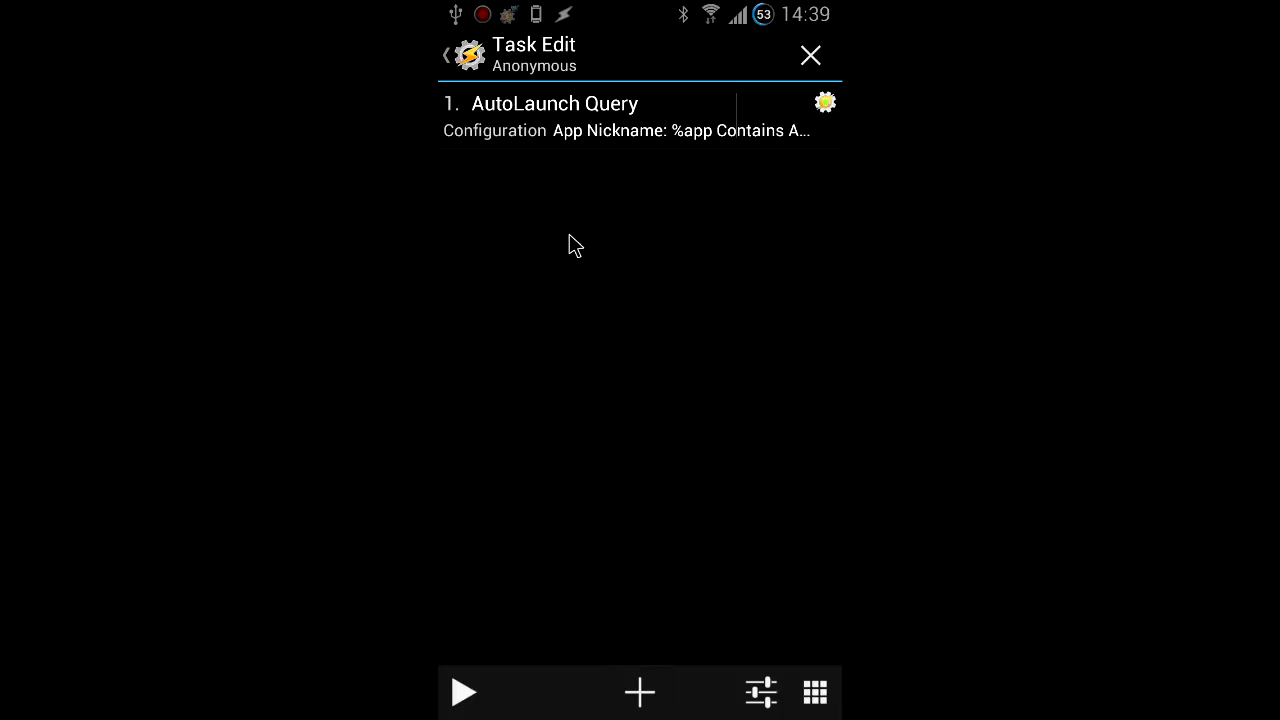
pyautogui.click(640, 692)
pyautogui.click(546, 206)
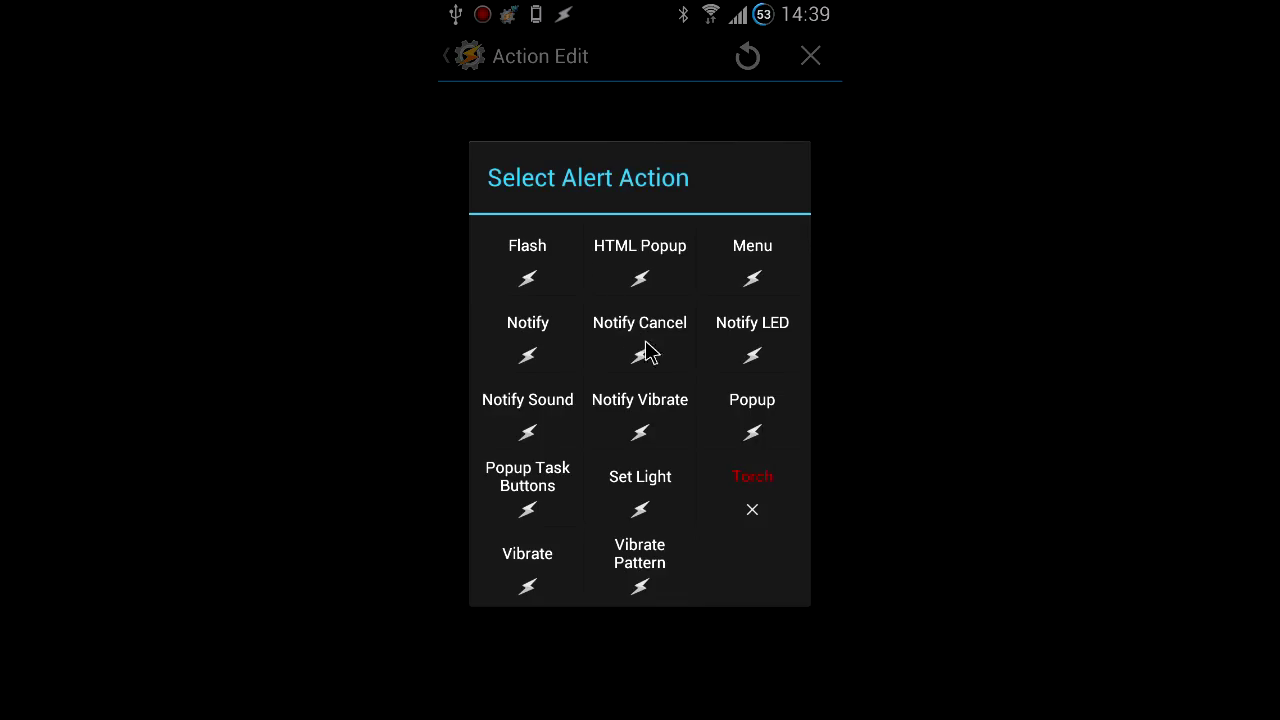
pyautogui.click(548, 270)
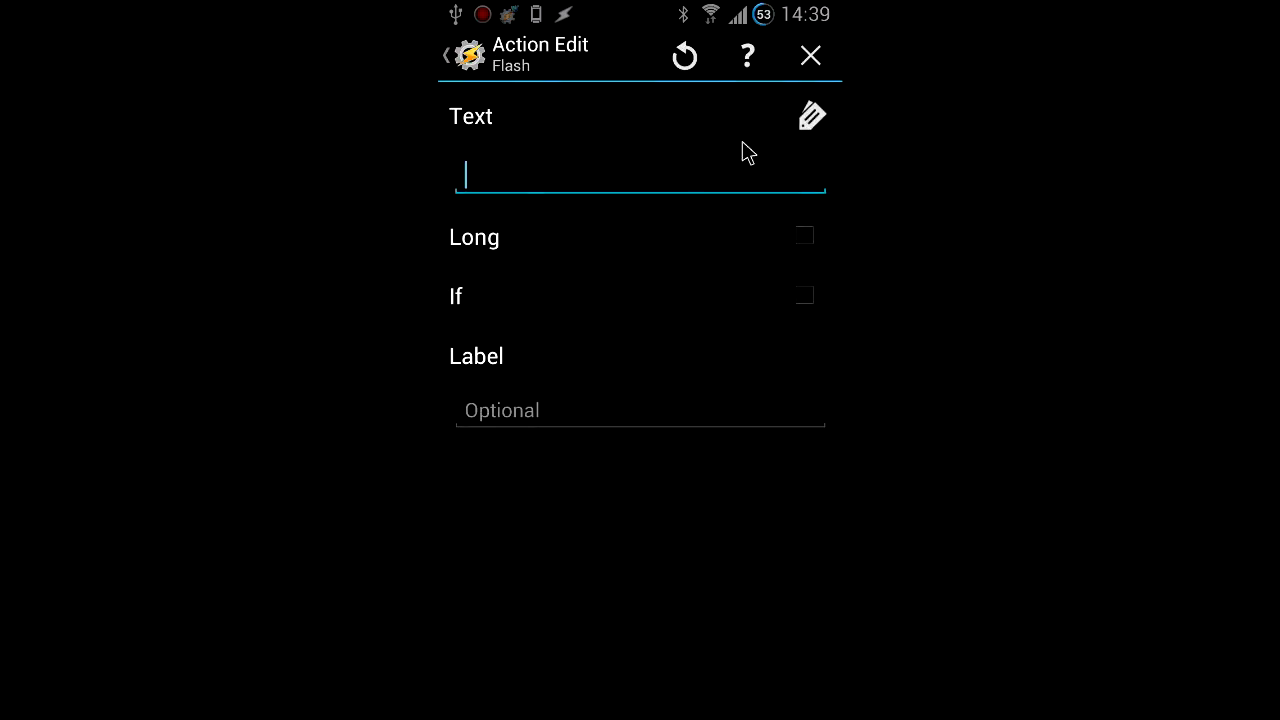
pyautogui.click(667, 192)
pyautogui.moveTo(518, 579)
pyautogui.mouseDown()
pyautogui.moveTo(531, 523)
pyautogui.moveTo(477, 551)
pyautogui.moveTo(590, 617)
pyautogui.moveTo(740, 545)
pyautogui.moveTo(600, 578)
pyautogui.moveTo(836, 545)
pyautogui.moveTo(578, 508)
pyautogui.mouseUp()
pyautogui.click(810, 122)
pyautogui.moveTo(628, 562); pyautogui.dragTo(626, 260)
pyautogui.click(543, 400)
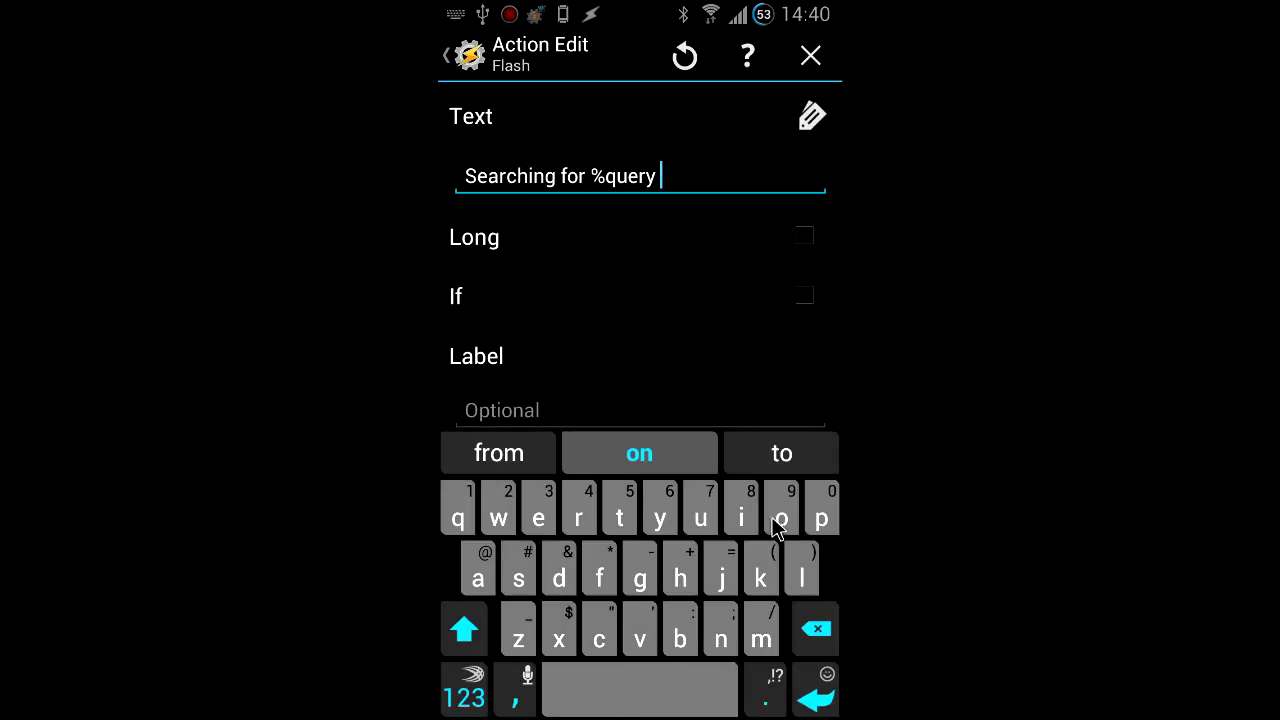
# Complete the Flash text as 'Searching for %query on %allabels(1)...' and save it
pyautogui.moveTo(777, 523); pyautogui.dragTo(722, 628)
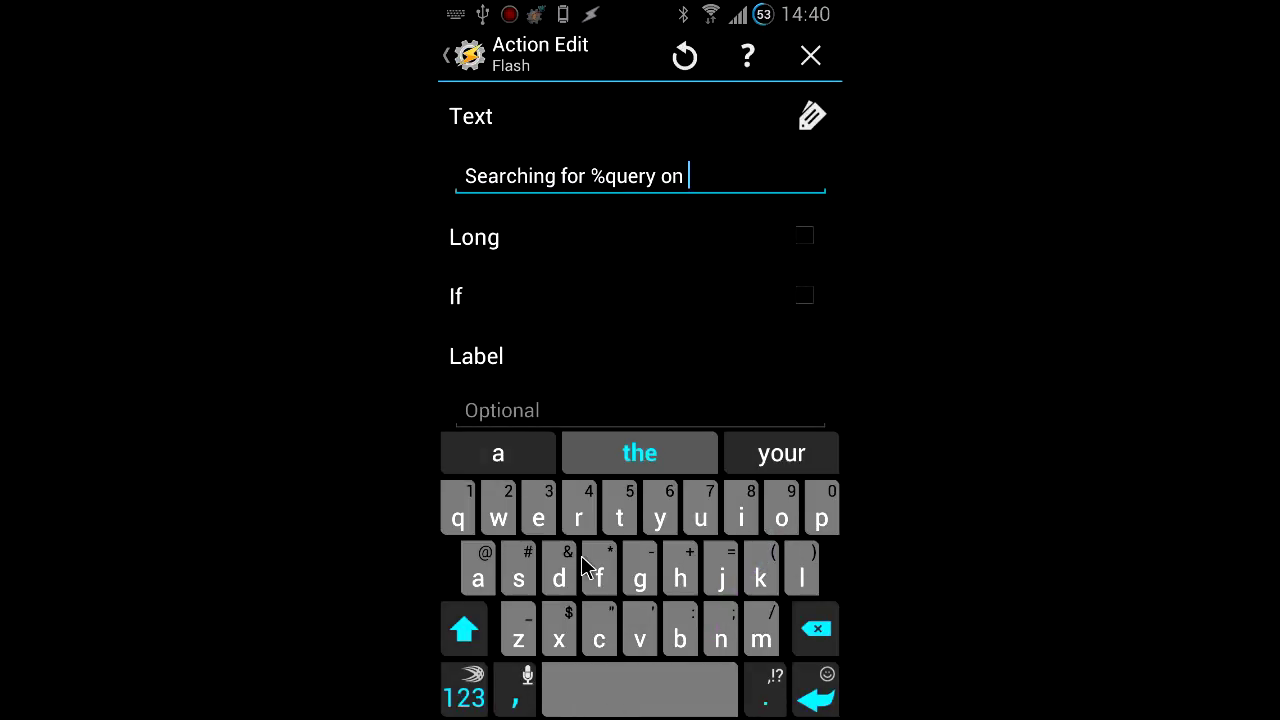
pyautogui.click(814, 122)
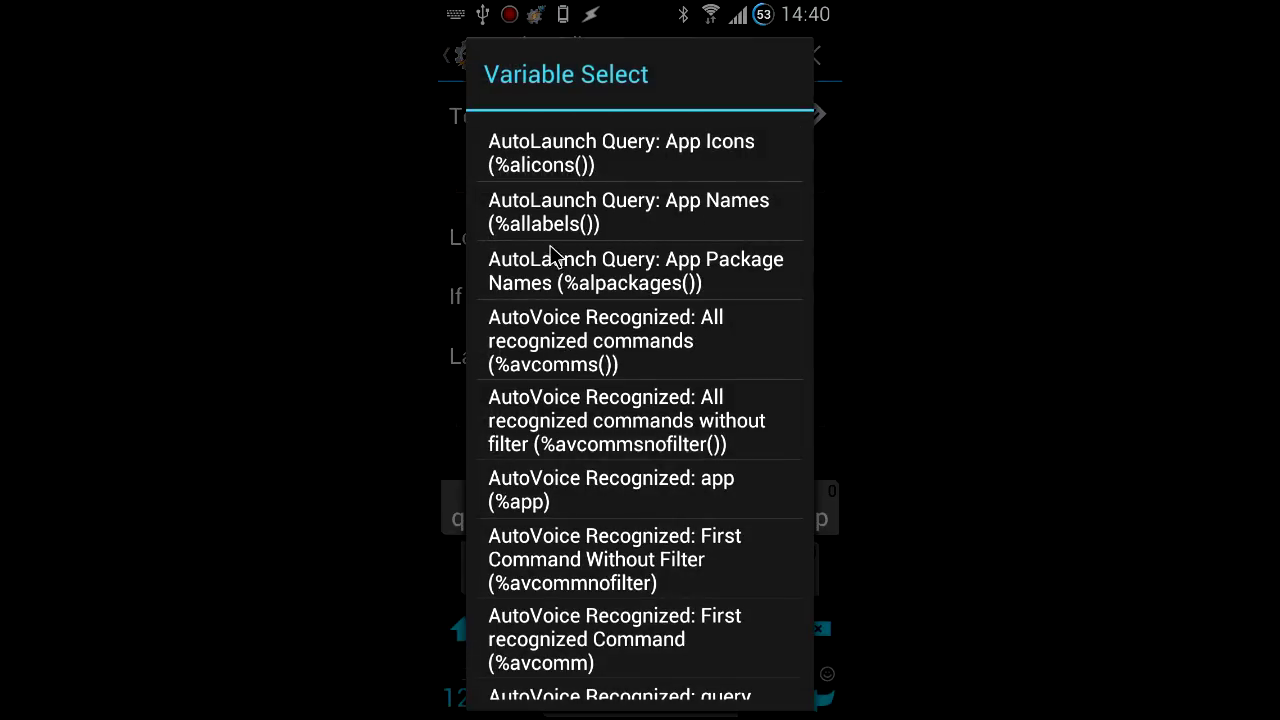
pyautogui.click(551, 238)
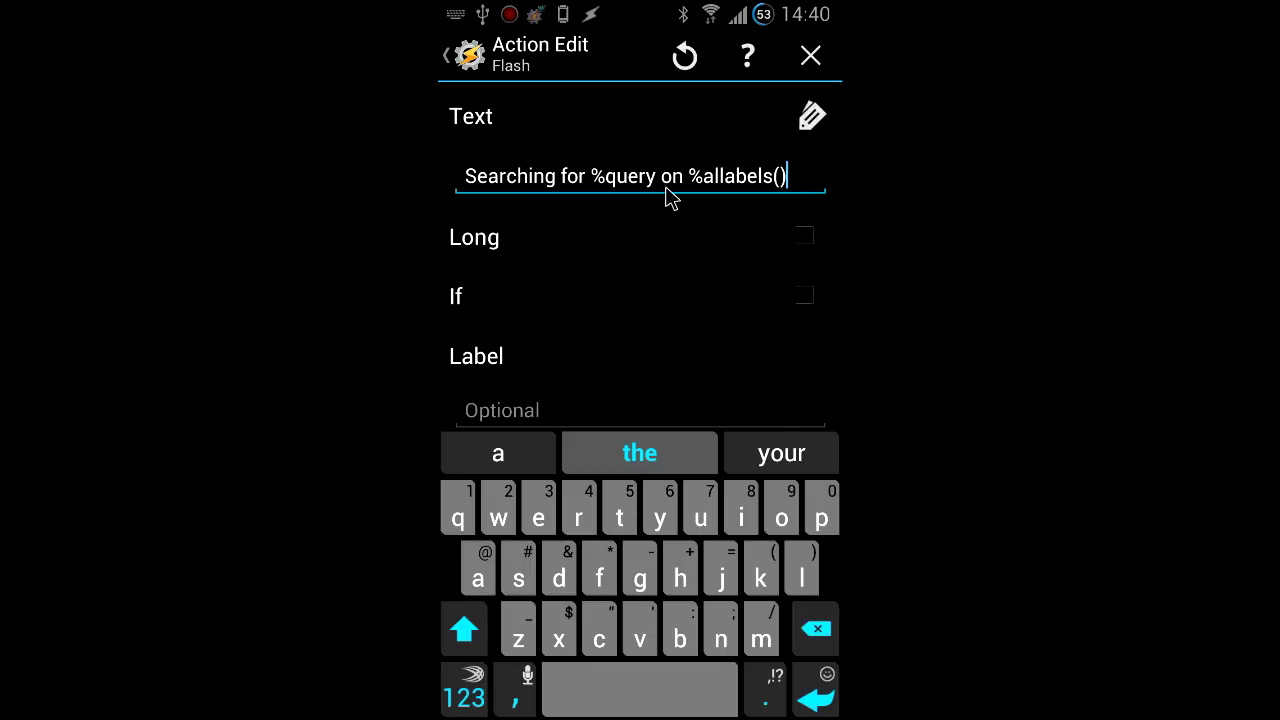
pyautogui.doubleClick(782, 182)
pyautogui.click(782, 188)
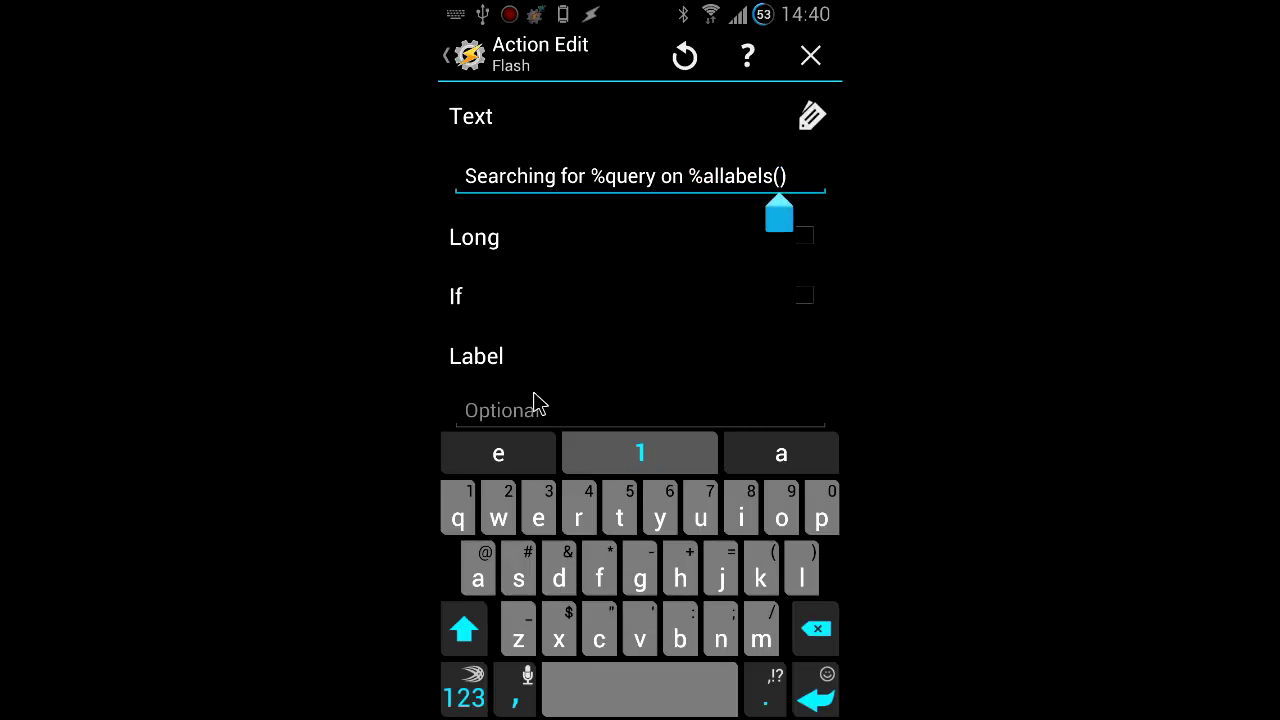
pyautogui.click(452, 520)
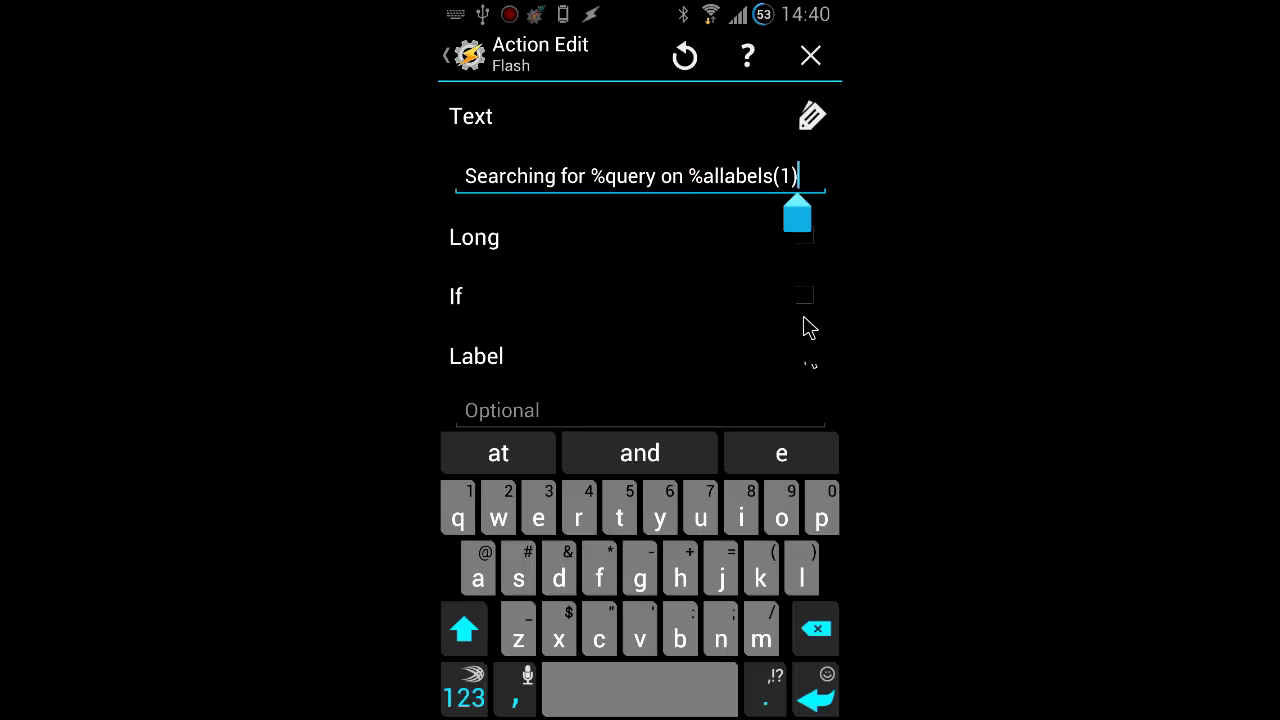
pyautogui.click(767, 685)
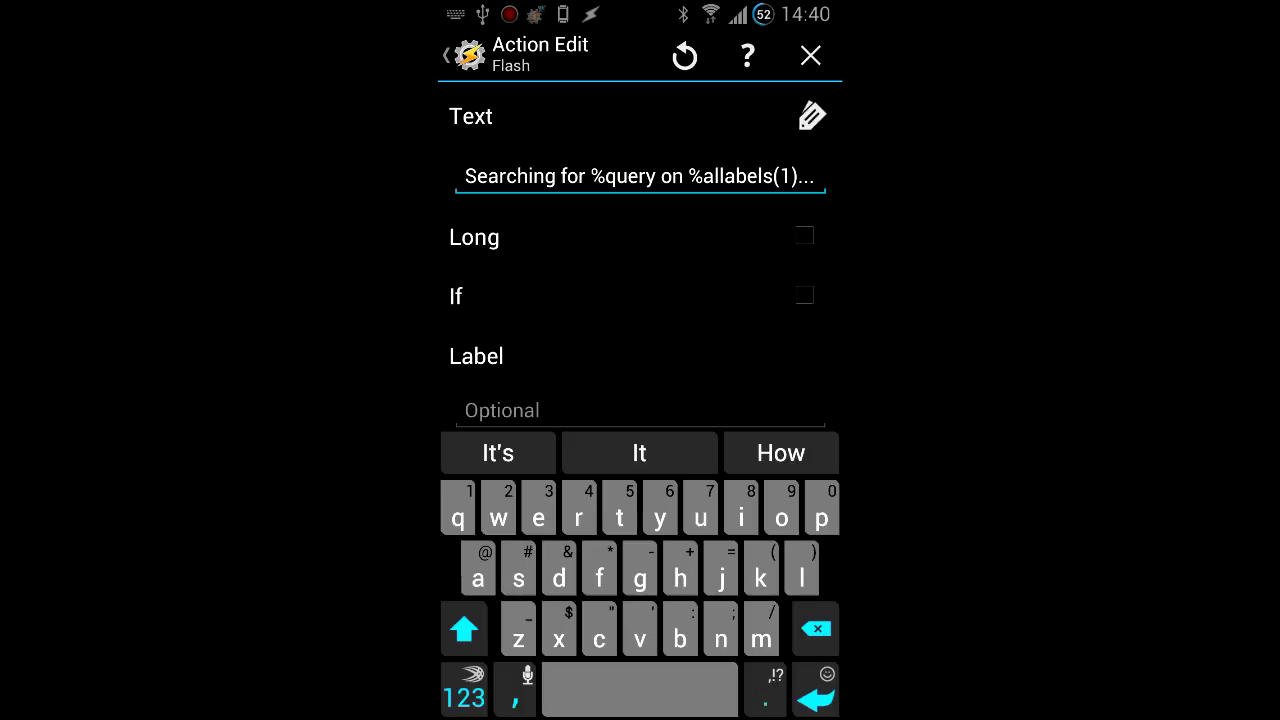
pyautogui.press('Escape')
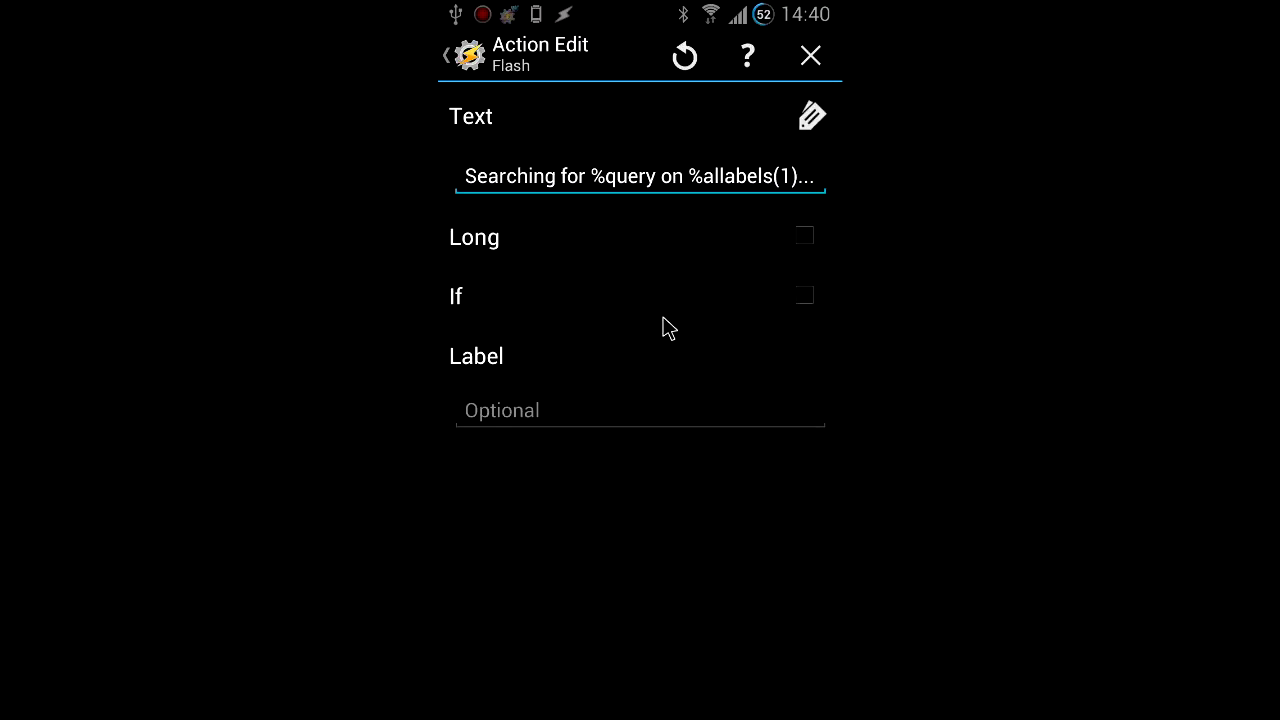
pyautogui.press('Escape')
# Add an AutoShare plugin action to the task
pyautogui.click(643, 688)
pyautogui.click(745, 397)
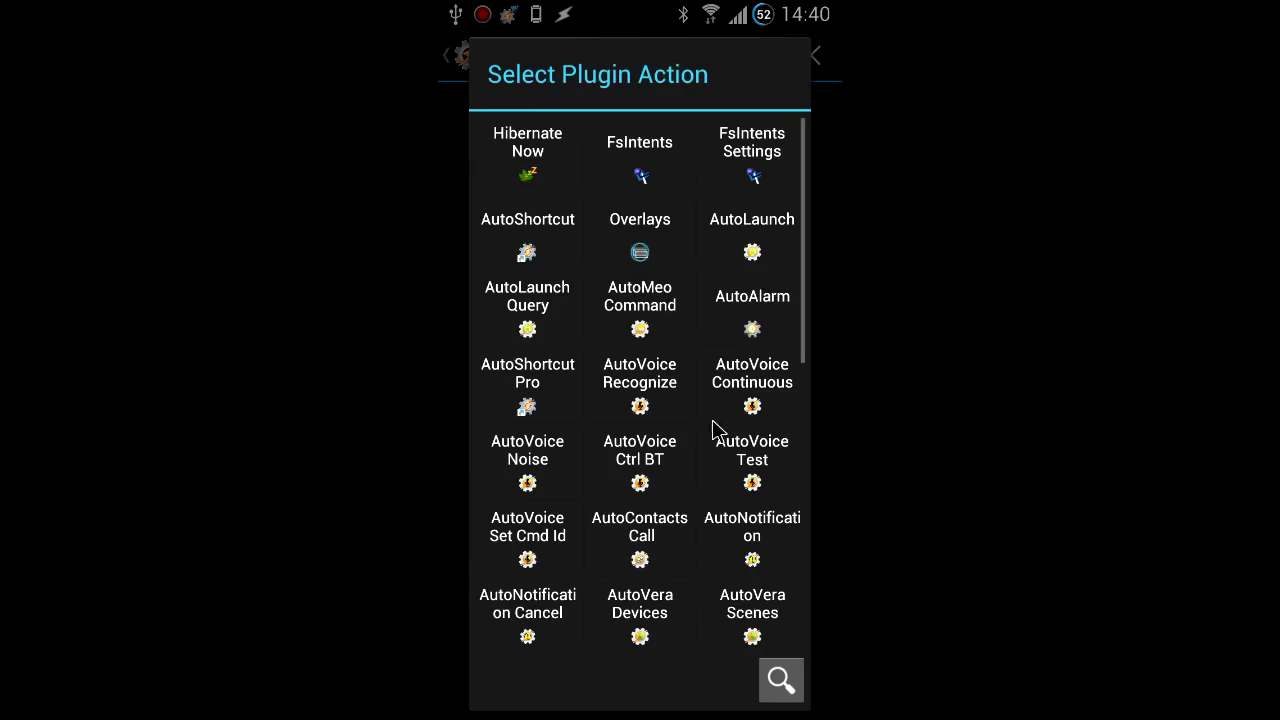
pyautogui.scroll(-10, 680, 400)
pyautogui.click(520, 620)
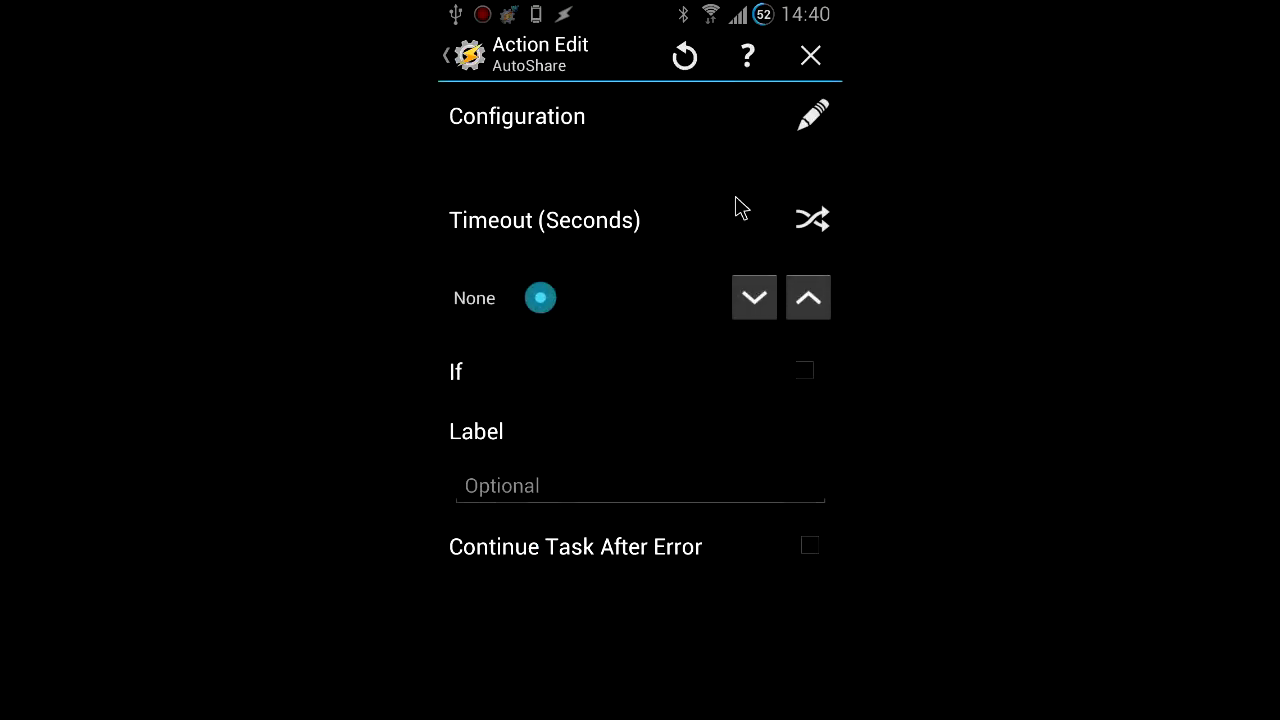
# Set AutoShare's share action to Search and begin the Android Package entry
pyautogui.click(813, 118)
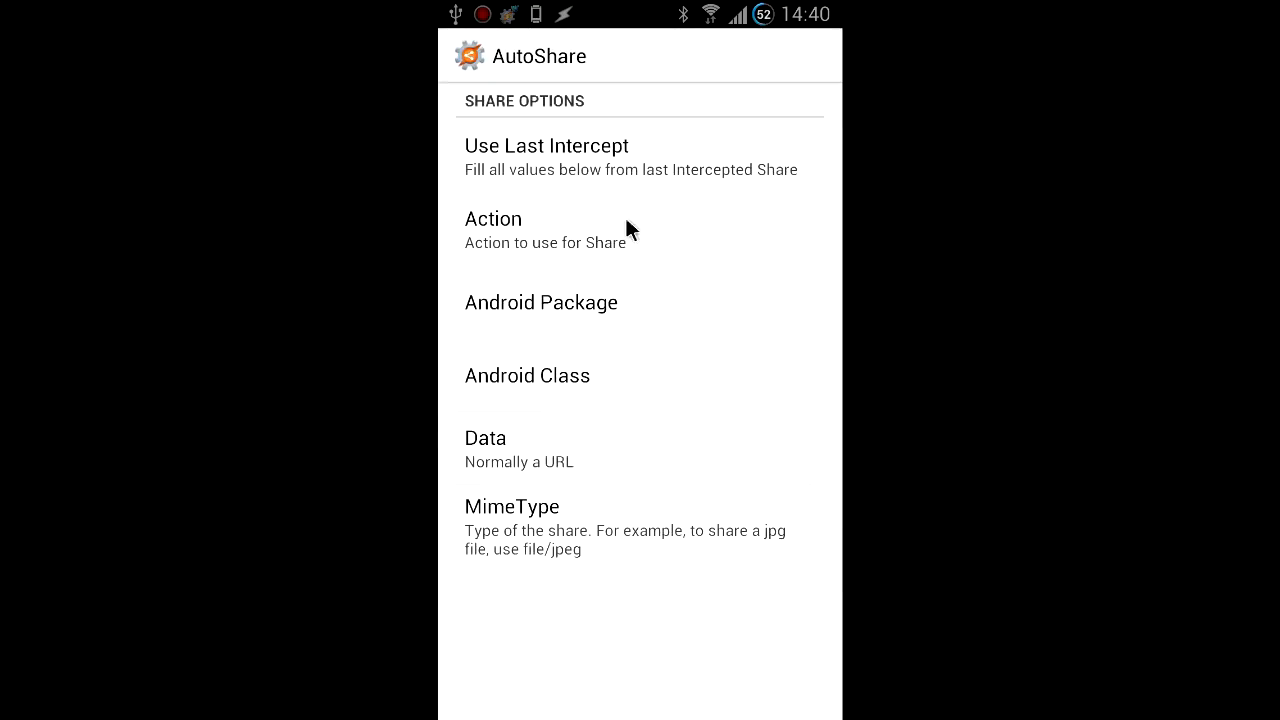
pyautogui.click(578, 258)
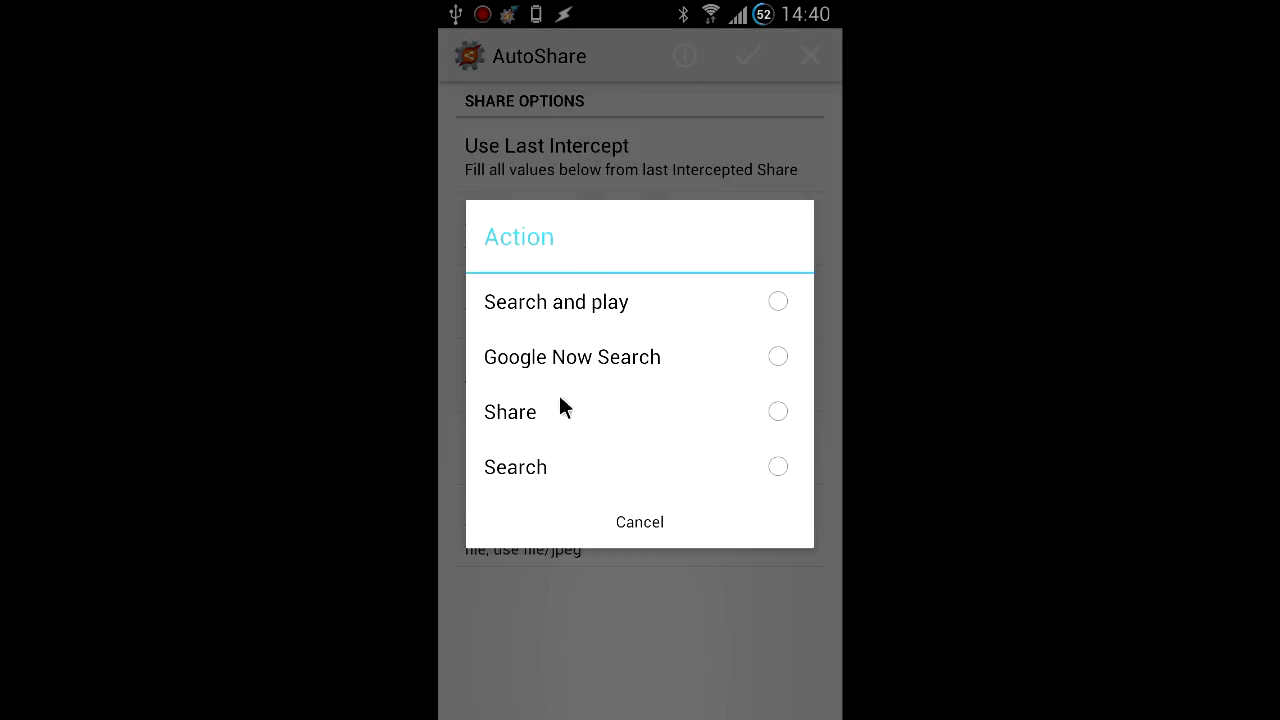
pyautogui.click(520, 467)
pyautogui.click(533, 310)
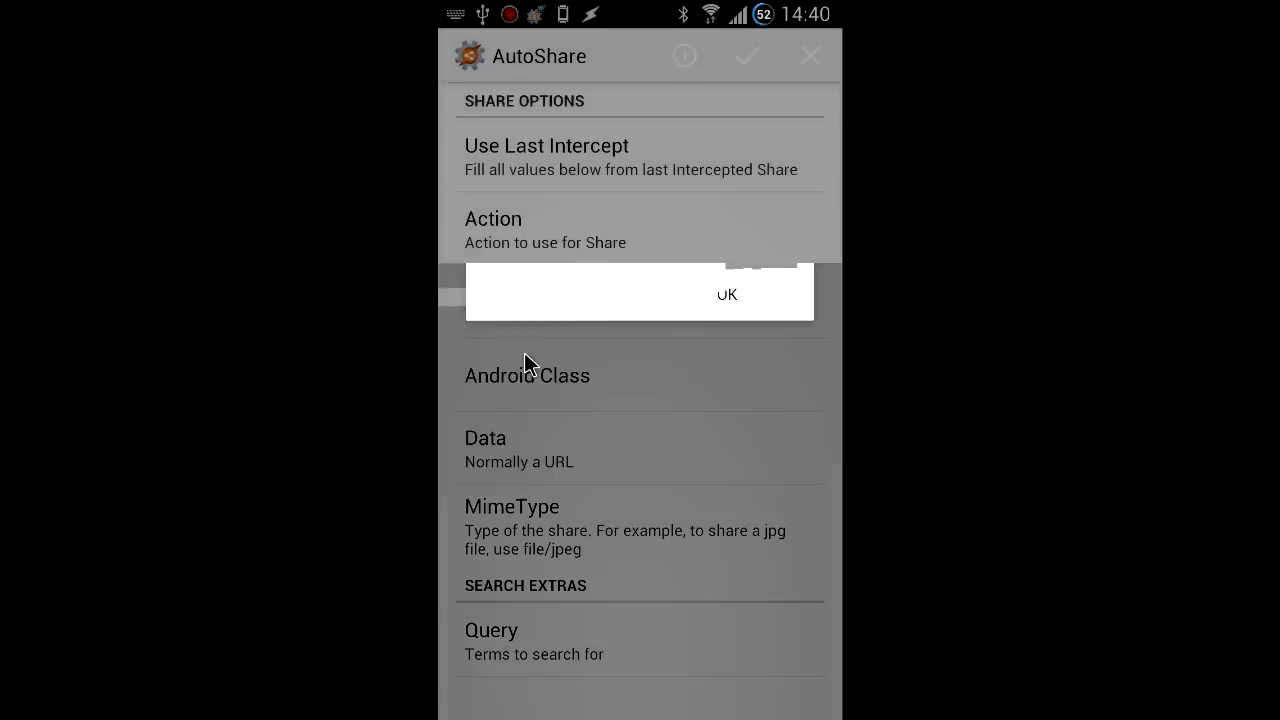
pyautogui.click(466, 688)
# Set the AutoShare Android Package to %alpackages(1)
pyautogui.moveTo(700, 515); pyautogui.dragTo(697, 514)
pyautogui.click(478, 670)
pyautogui.write('a')
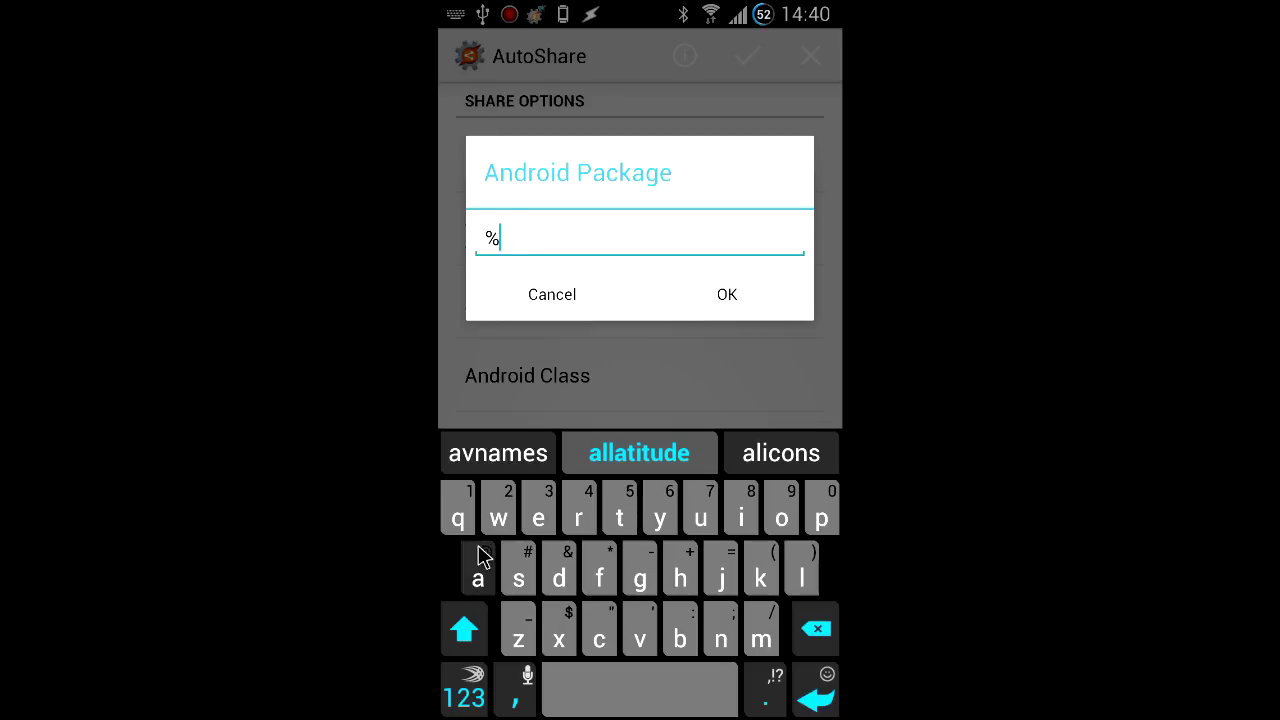
pyautogui.write('lp')
pyautogui.click(638, 462)
pyautogui.click(808, 623)
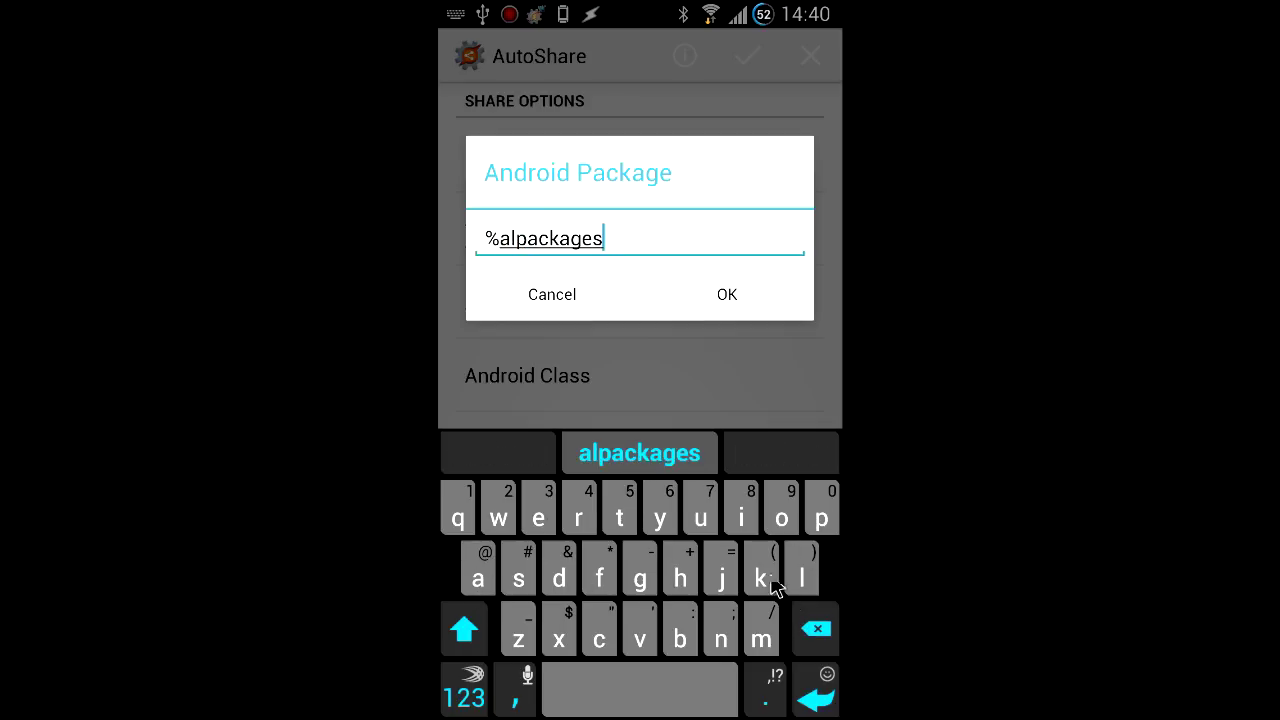
pyautogui.moveTo(765, 568); pyautogui.dragTo(765, 568)
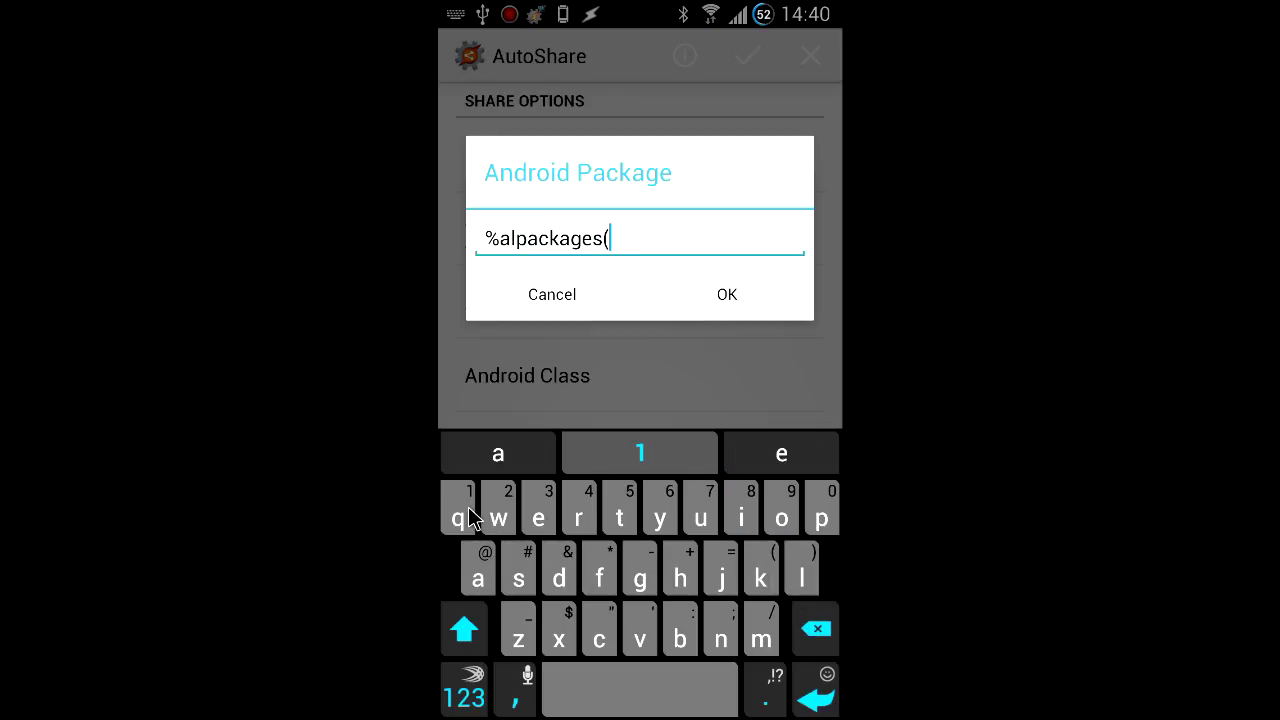
pyautogui.write('q')
pyautogui.click(818, 630)
pyautogui.moveTo(458, 519); pyautogui.dragTo(458, 519)
pyautogui.moveTo(801, 578); pyautogui.dragTo(801, 578)
pyautogui.click(757, 314)
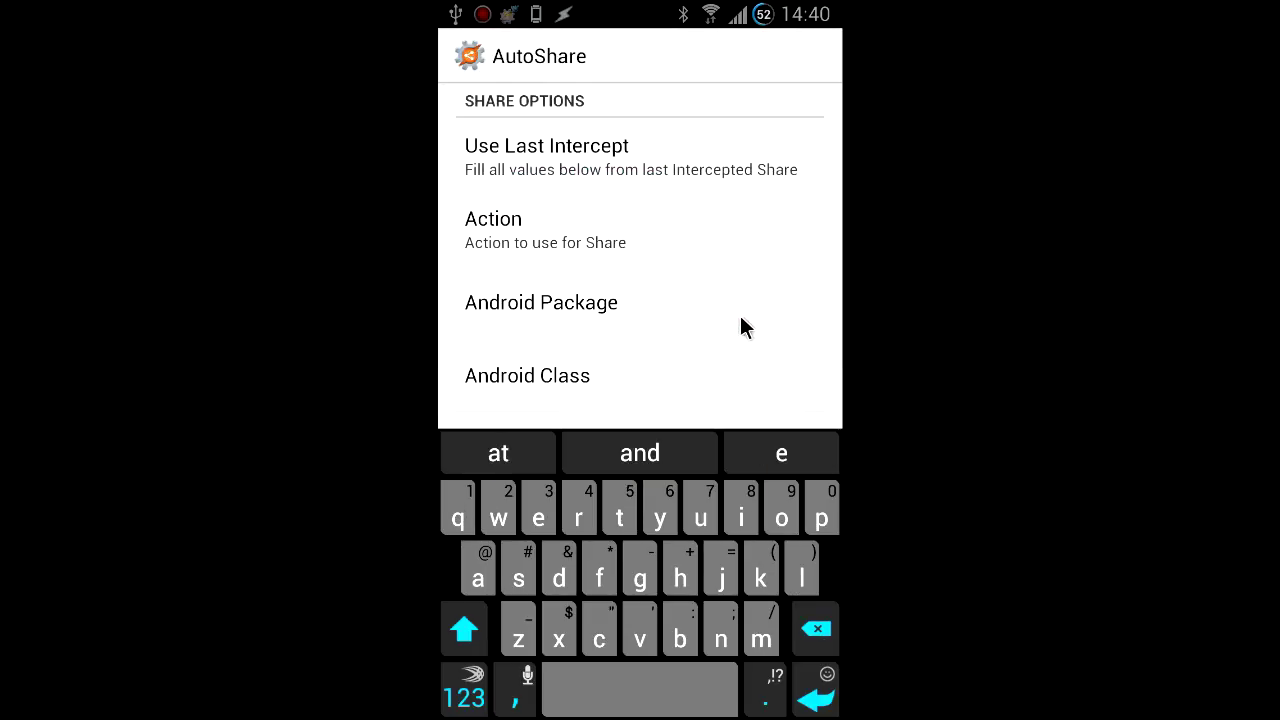
# Set the AutoShare search query to %query
pyautogui.click(576, 620)
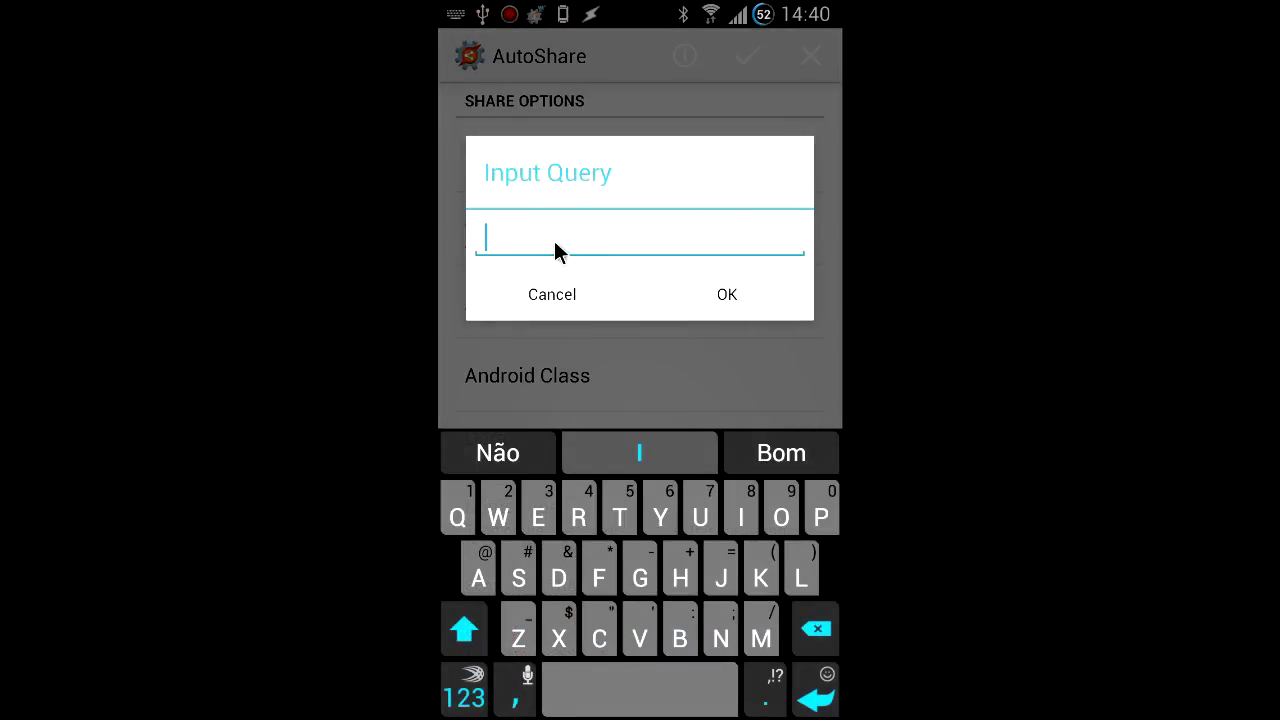
pyautogui.click(464, 690)
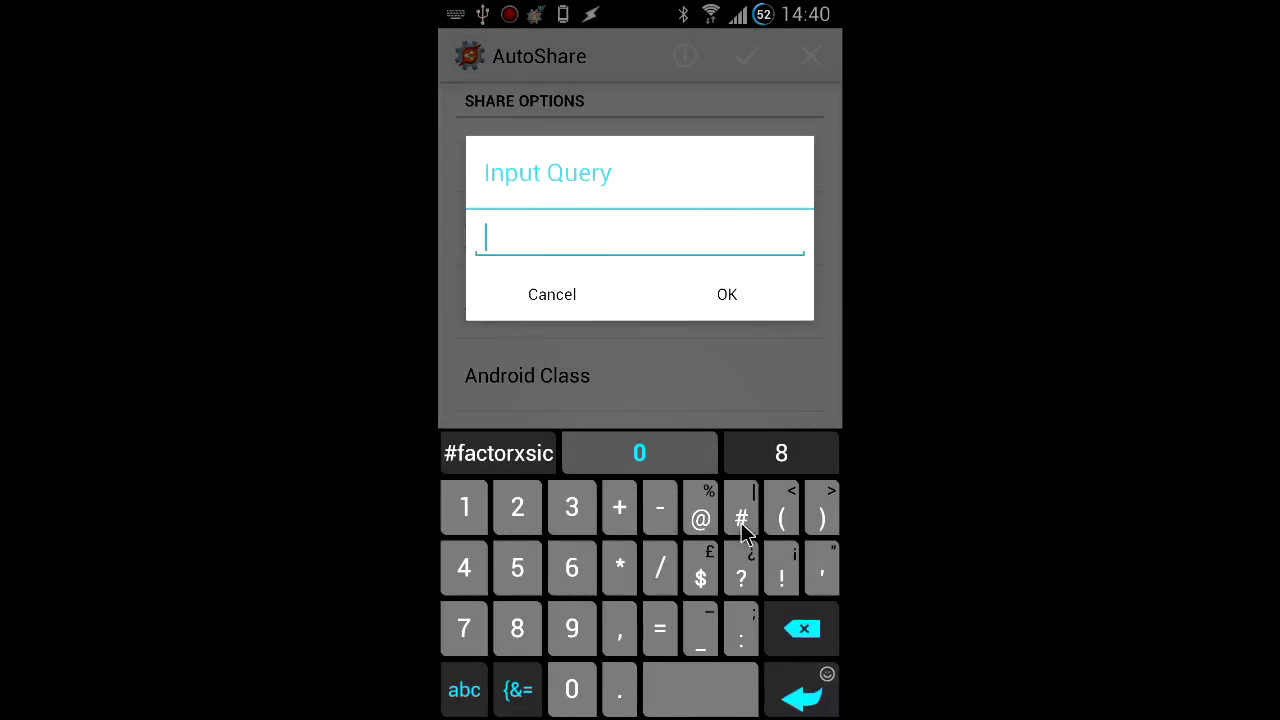
pyautogui.click(700, 519)
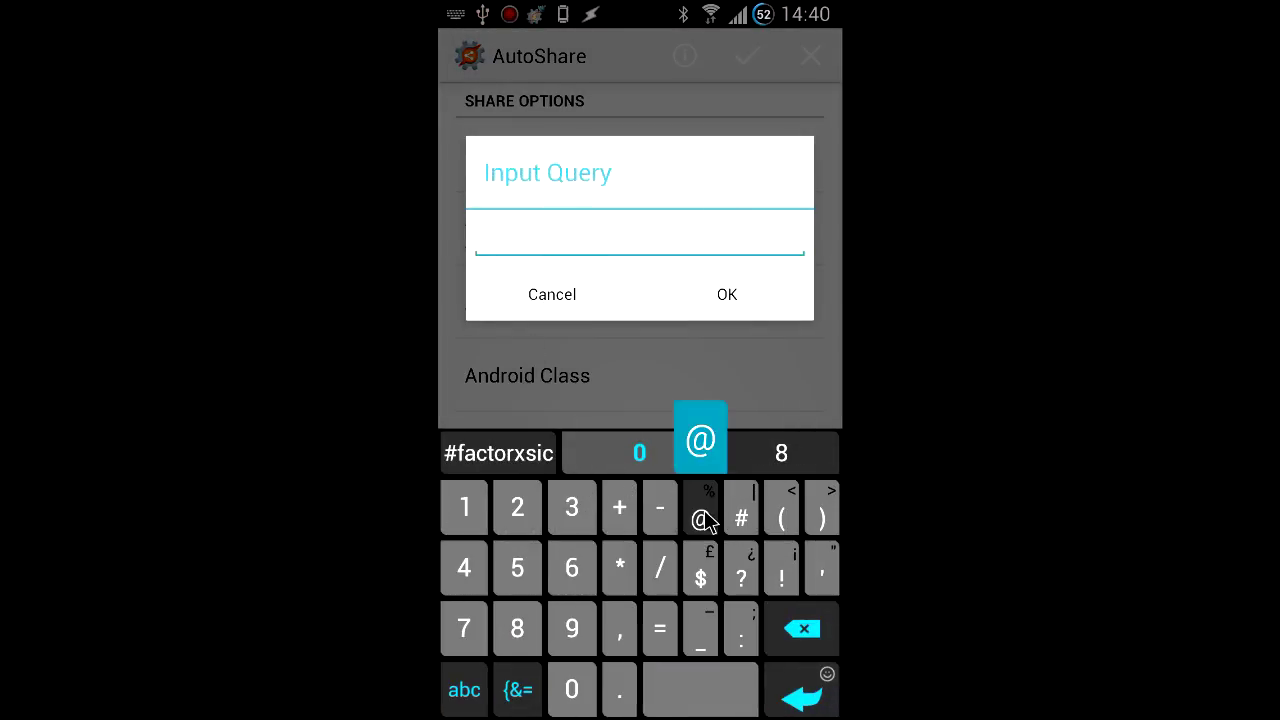
pyautogui.click(464, 690)
pyautogui.write('qu')
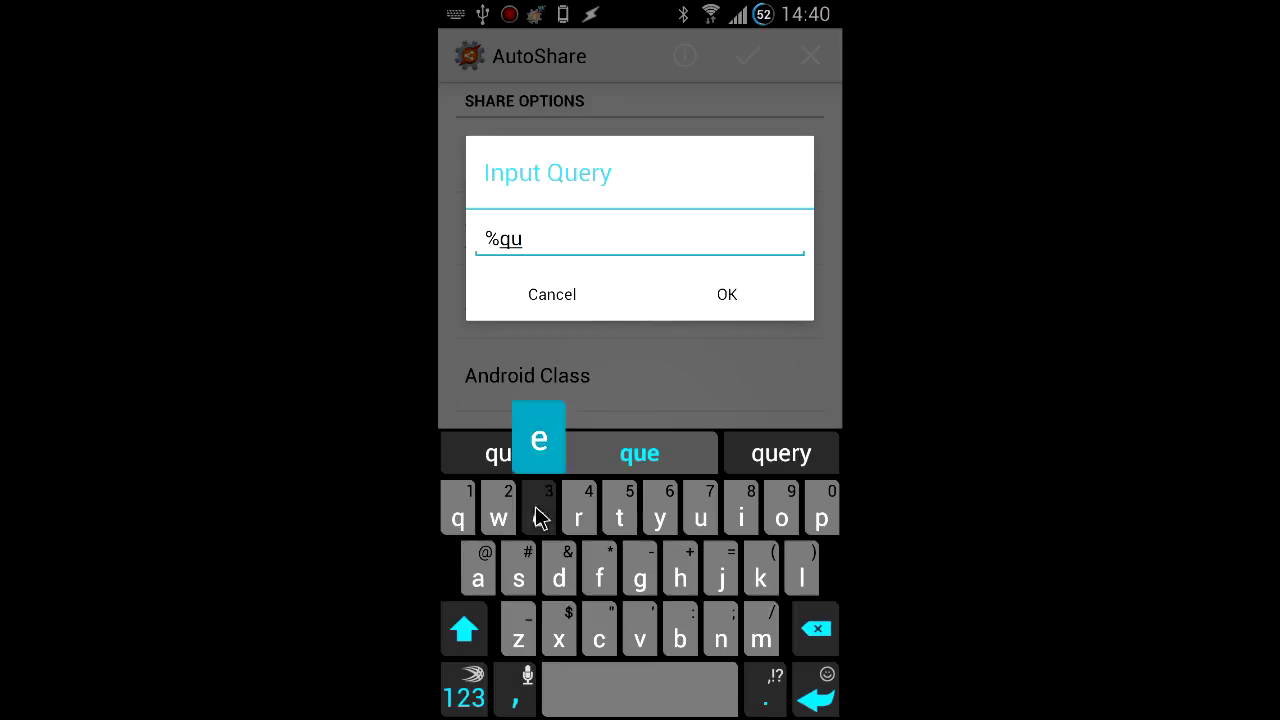
pyautogui.write('ery')
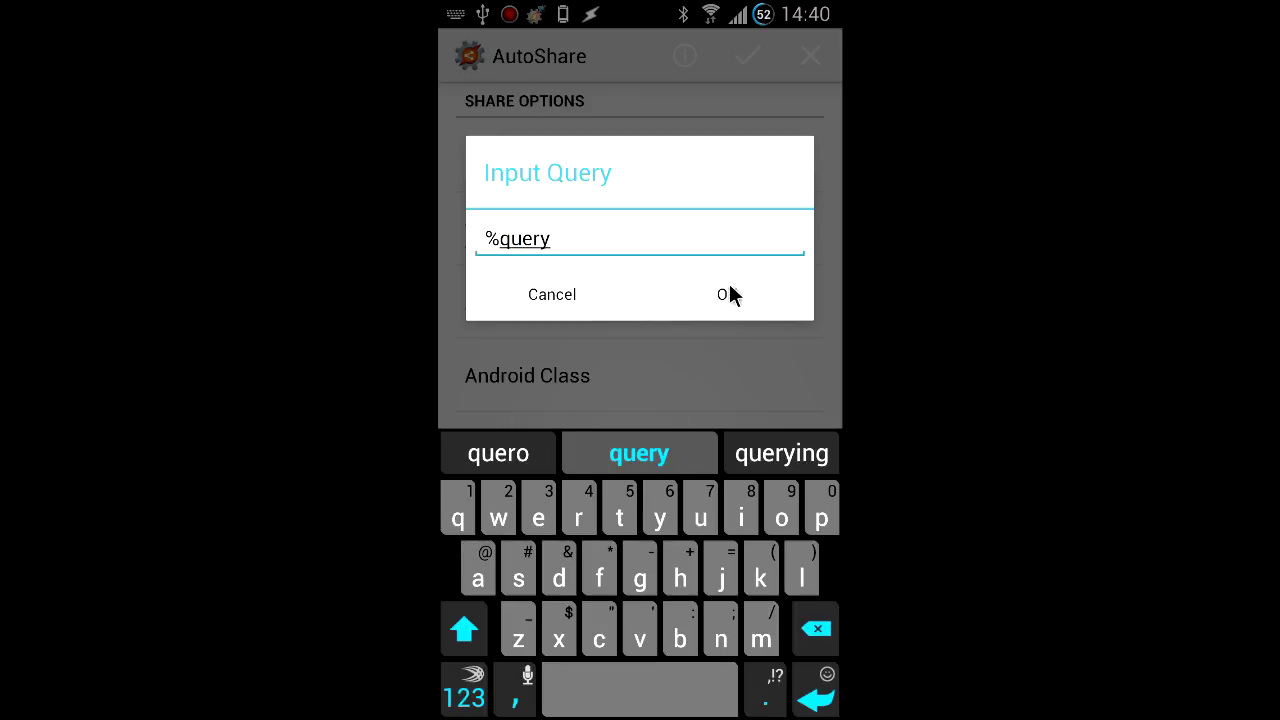
pyautogui.click(729, 287)
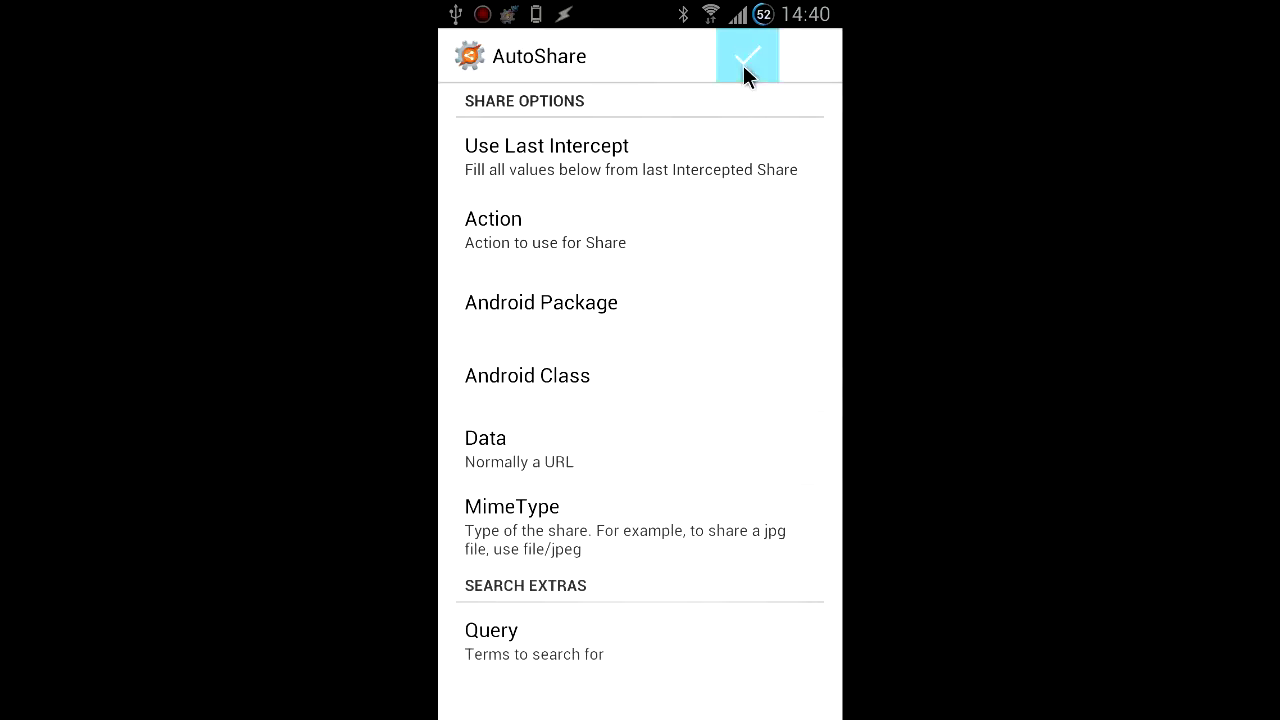
# Save the AutoShare configuration and return, leaving AutoLaunch Query, Flash and AutoShare in the task
pyautogui.press('Escape')
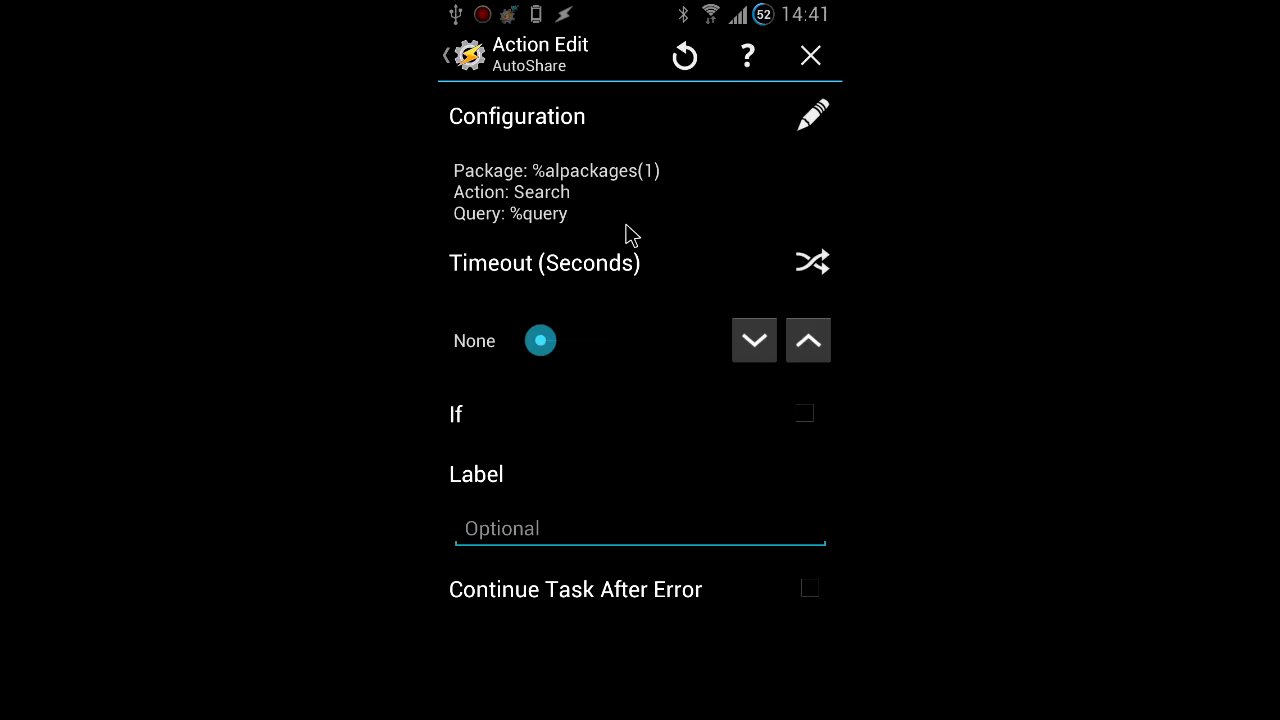
pyautogui.press('Escape')
pyautogui.press('Escape')
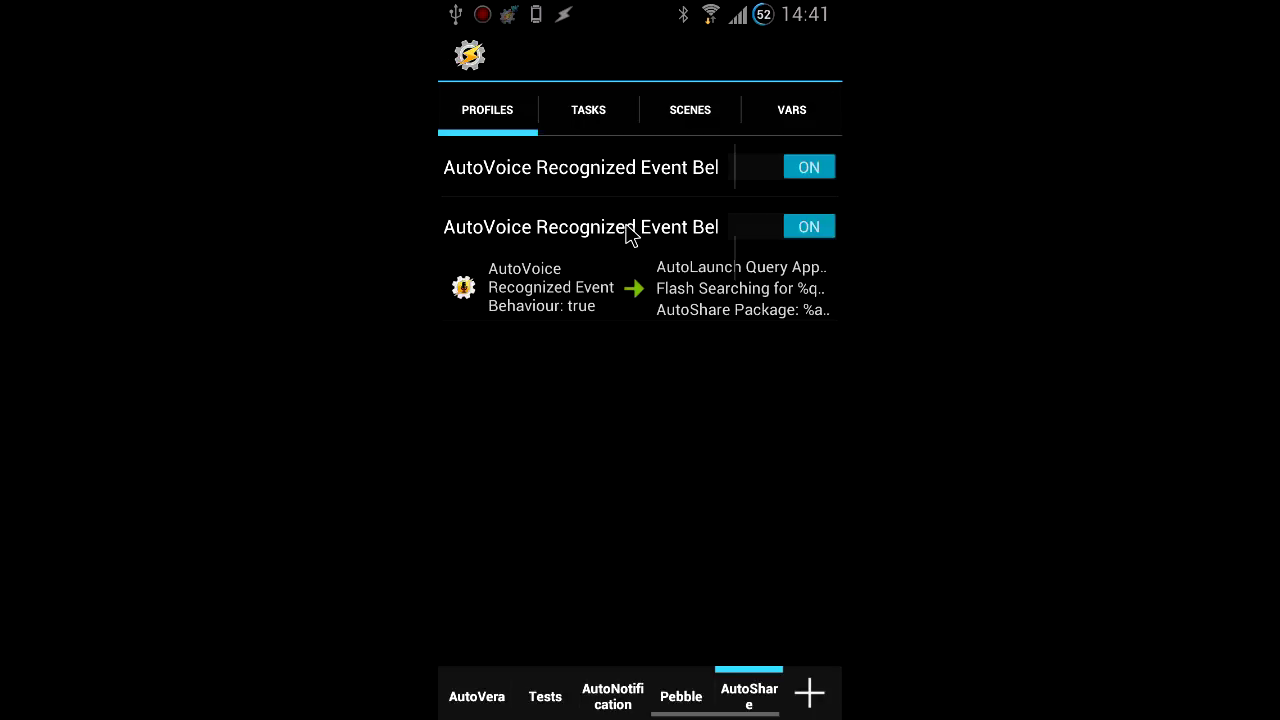